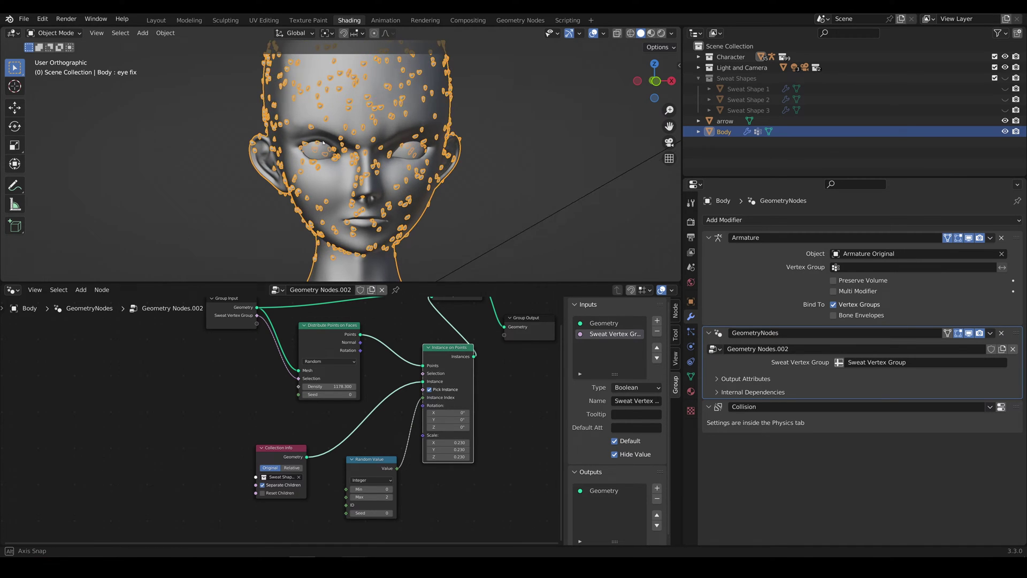
Examine the orientation of the sweat drops around the eye and forehead from the front and the side.
{"action": "scroll", "coordinate": [315, 176], "scroll_direction": "up", "scroll_amount": 3}
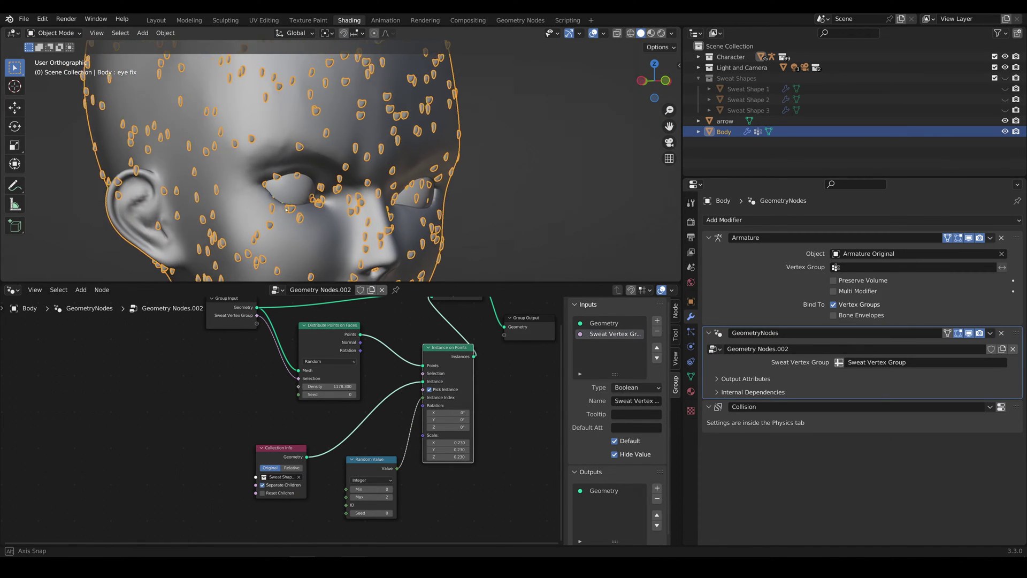
{"action": "scroll", "coordinate": [310, 204], "scroll_direction": "up", "scroll_amount": 4}
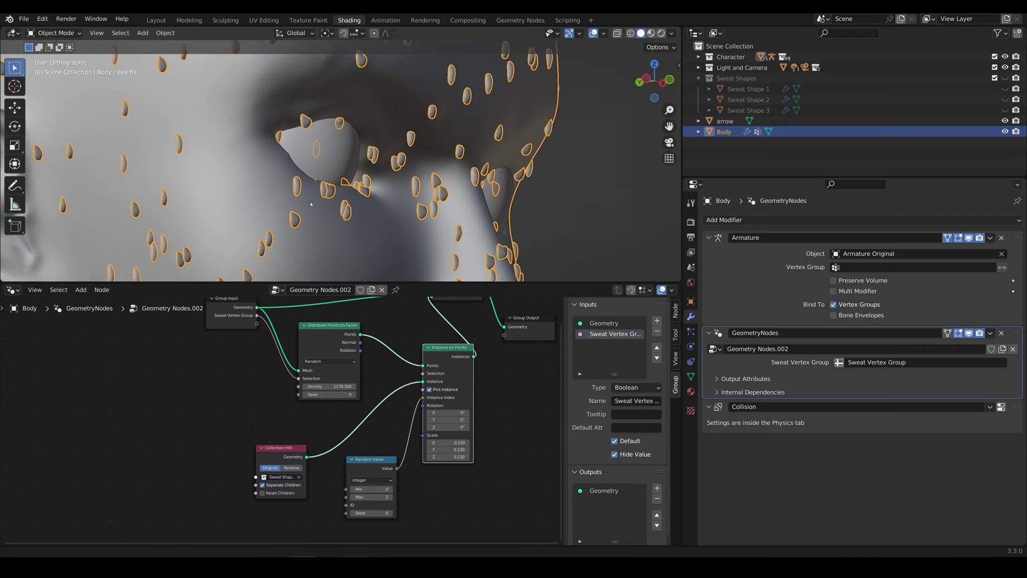
{"action": "scroll", "coordinate": [311, 204], "scroll_direction": "up", "scroll_amount": 2}
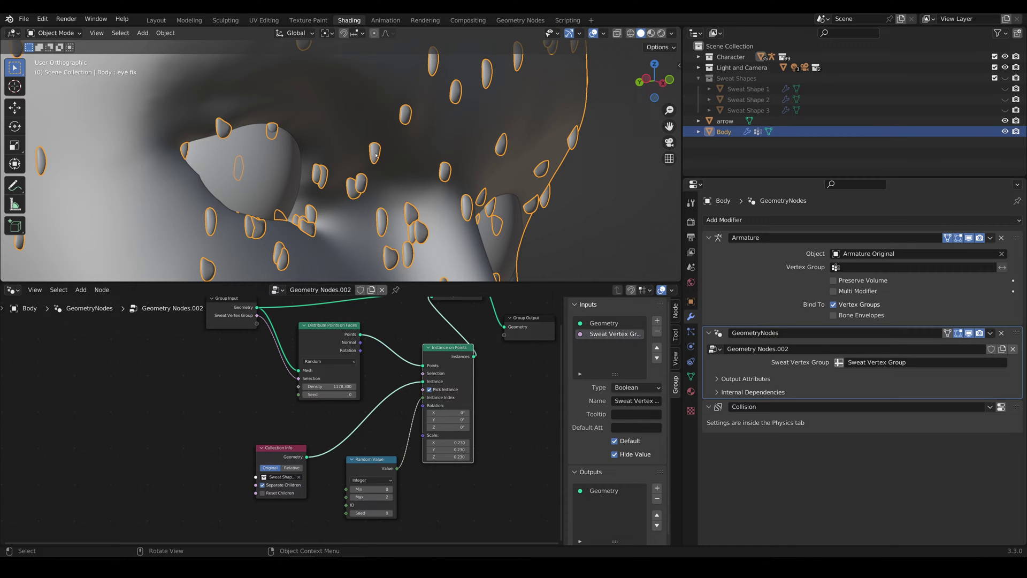
{"action": "scroll", "coordinate": [376, 157], "scroll_direction": "down", "scroll_amount": 4}
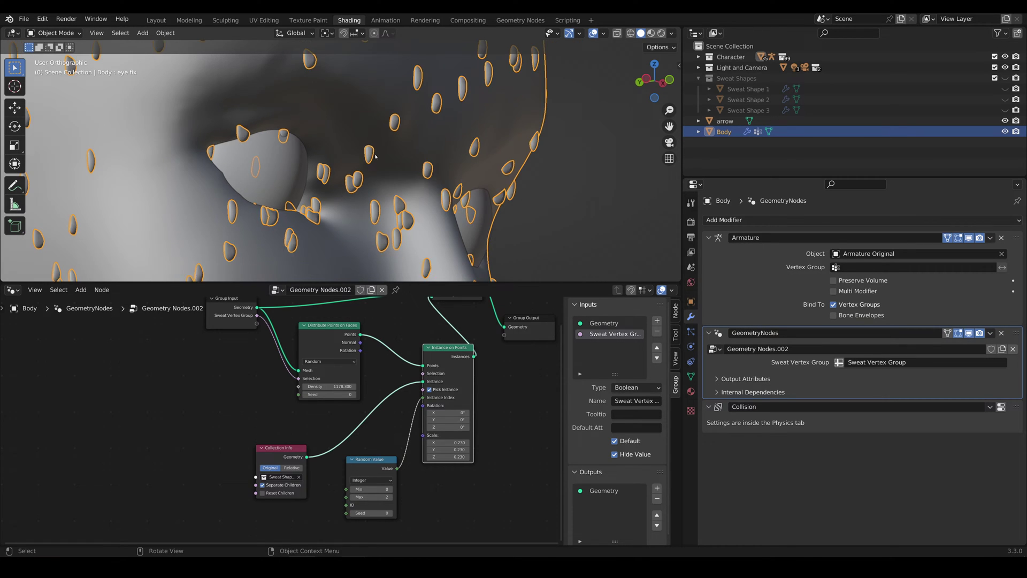
{"action": "middle_click_drag", "start_coordinate": [343, 164], "coordinate": [316, 182]}
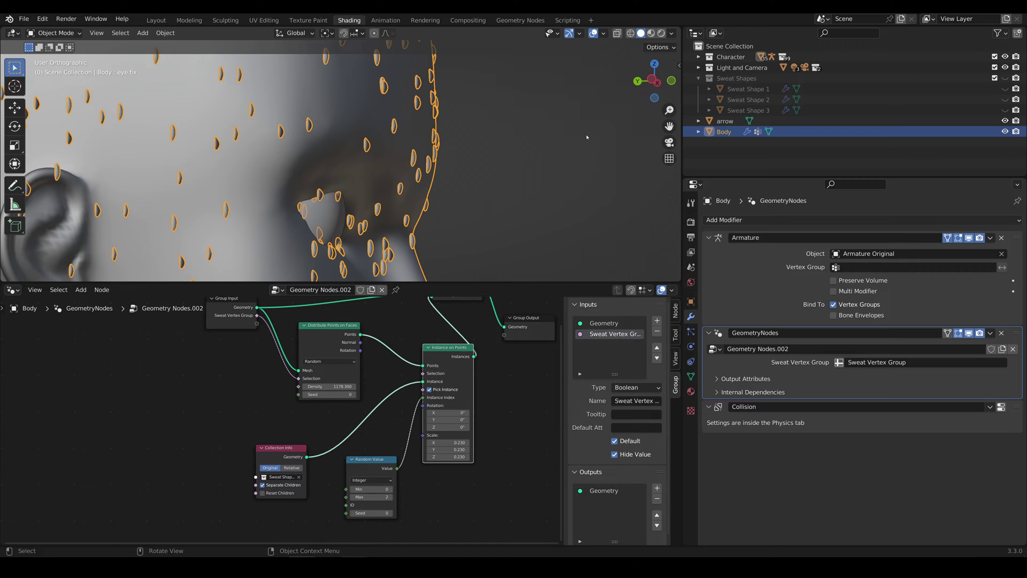
{"action": "middle_click_drag", "start_coordinate": [530, 155], "coordinate": [470, 175]}
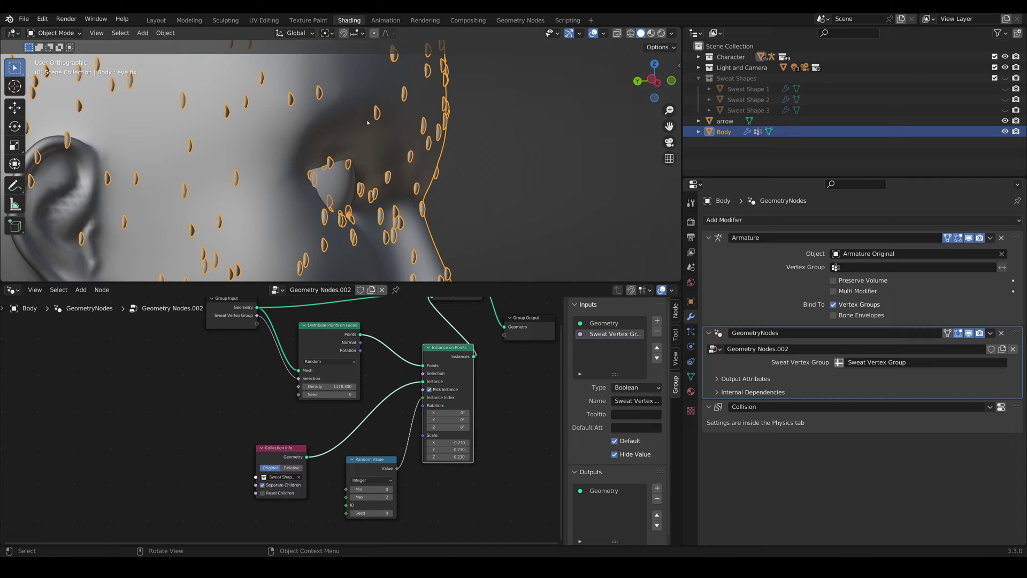
Select the arrow object and inspect it up close beside the character's feet.
{"action": "left_click", "coordinate": [725, 121]}
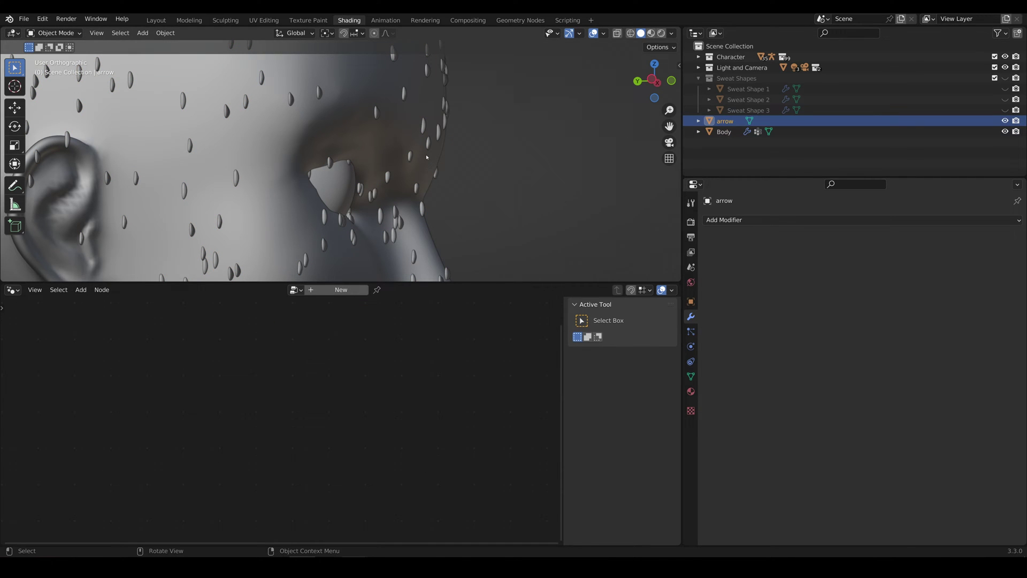
{"action": "key", "text": "KP_Decimal"}
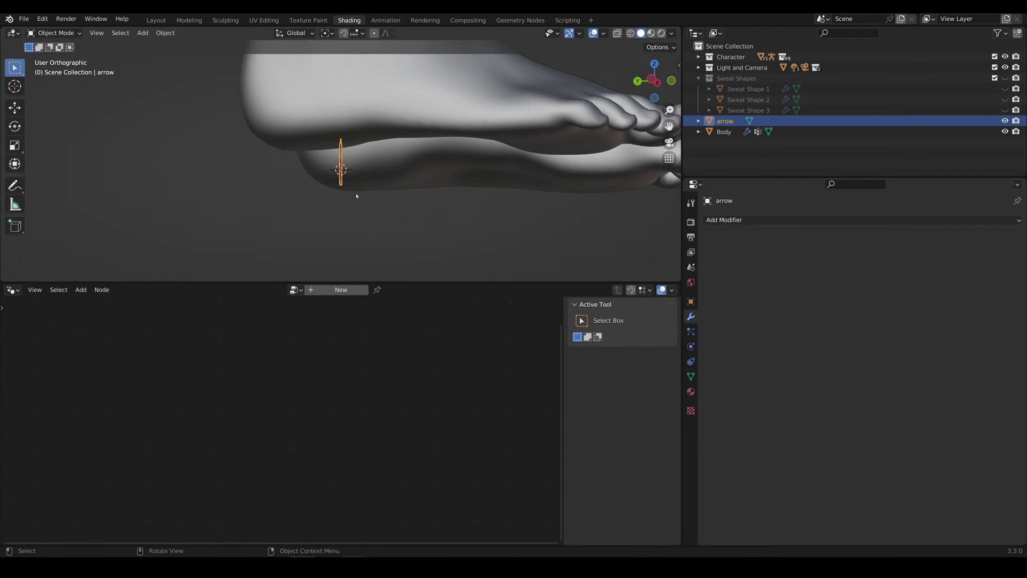
{"action": "middle_click_drag", "start_coordinate": [357, 196], "coordinate": [366, 188]}
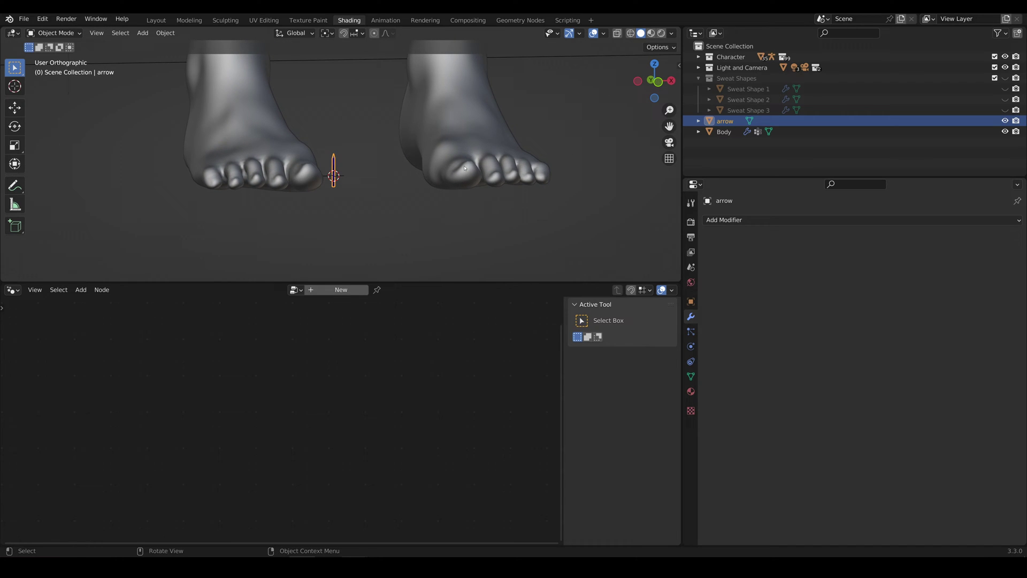
Select the Body and pin its Geometry Nodes.002 tree so it stays shown when other objects are selected.
{"action": "left_click", "coordinate": [443, 135]}
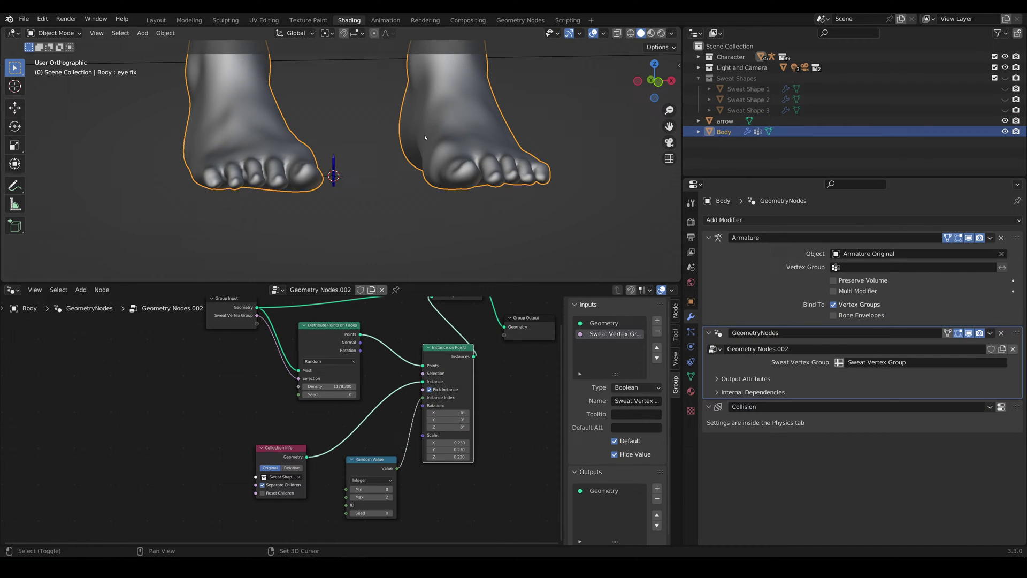
{"action": "middle_click_drag", "start_coordinate": [424, 145], "coordinate": [393, 176], "text": "shift"}
{"action": "left_click", "coordinate": [725, 121]}
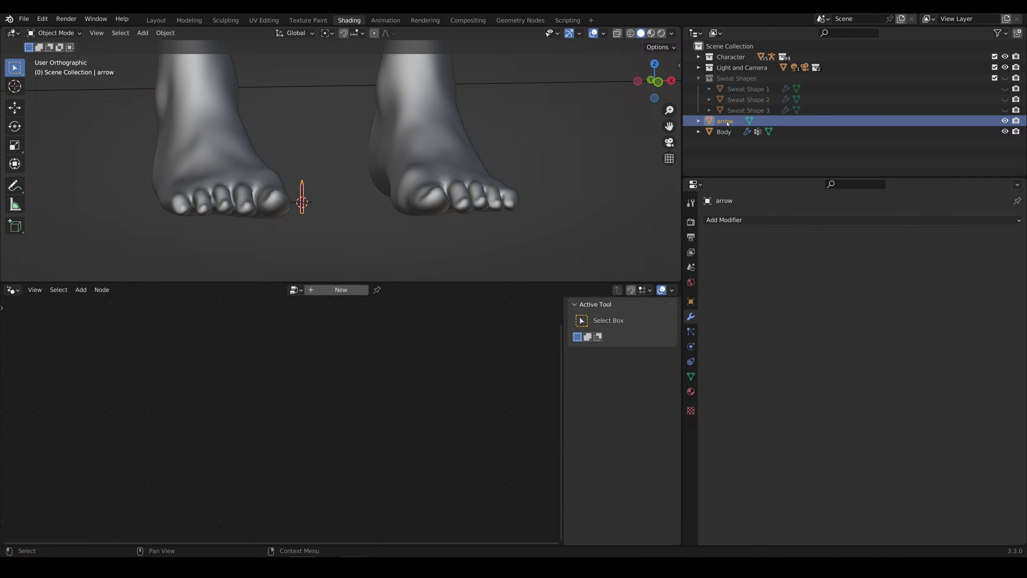
{"action": "left_click", "coordinate": [438, 189]}
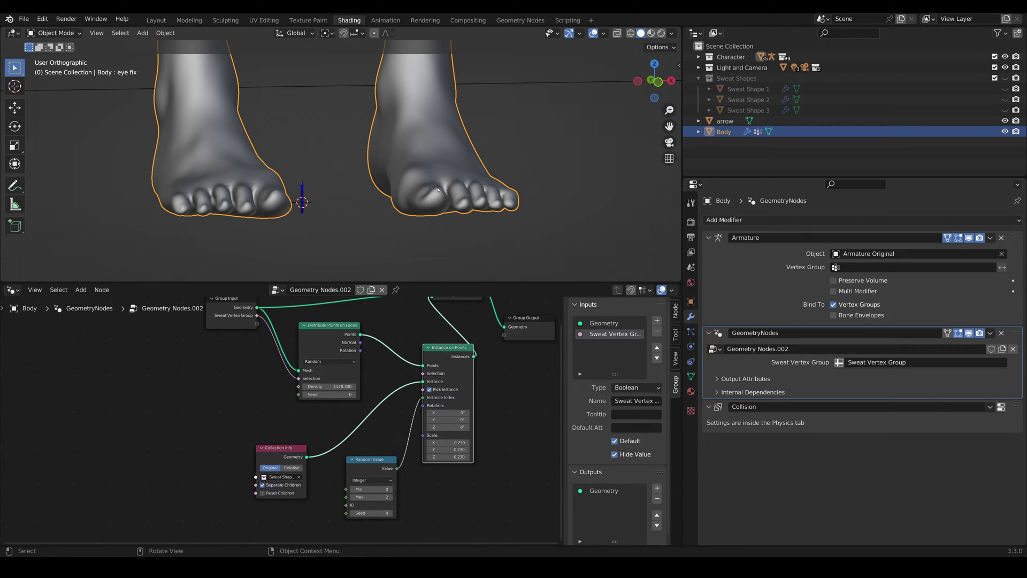
{"action": "left_click", "coordinate": [396, 290]}
Bring the arrow object into the pinned node tree as an Object Info node below Instance on Points.
{"action": "left_click", "coordinate": [726, 122]}
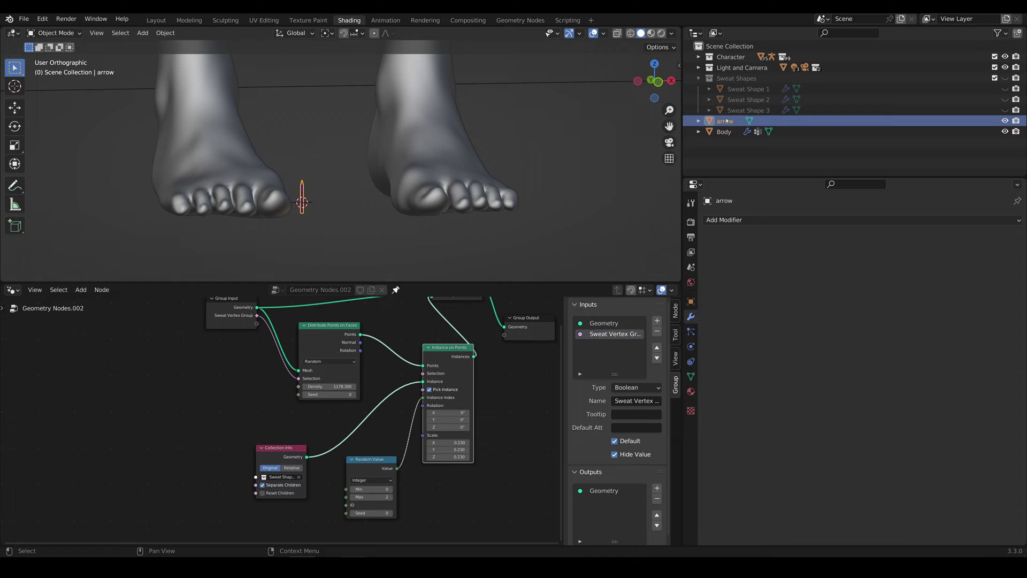
{"action": "left_click_drag", "start_coordinate": [726, 122], "coordinate": [428, 521]}
{"action": "middle_click_drag", "start_coordinate": [480, 498], "coordinate": [361, 443], "text": "shift"}
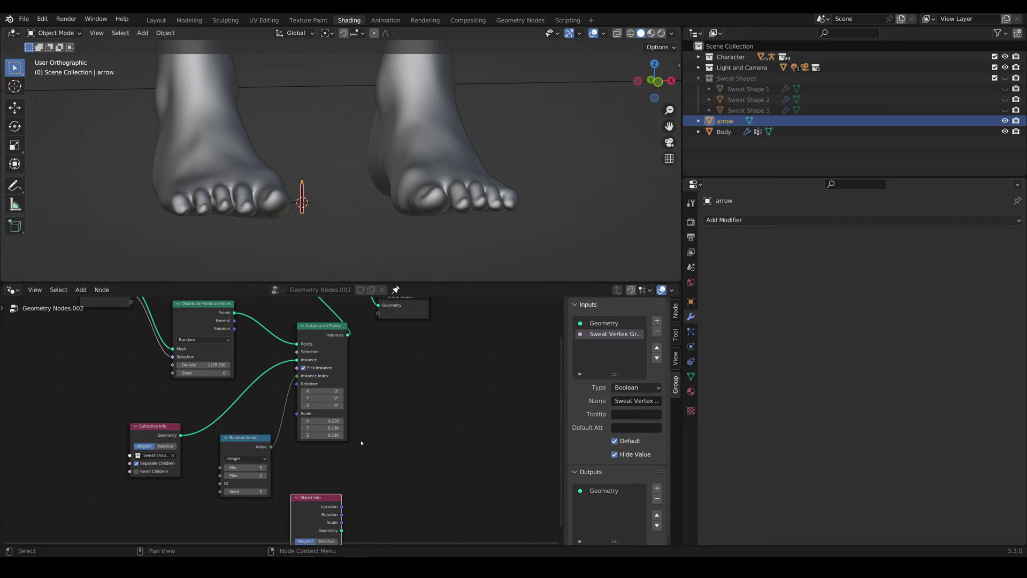
Duplicate the Instance on Points node and connect the Points output of Distribute Points on Faces to the copy.
{"action": "left_click", "coordinate": [331, 325]}
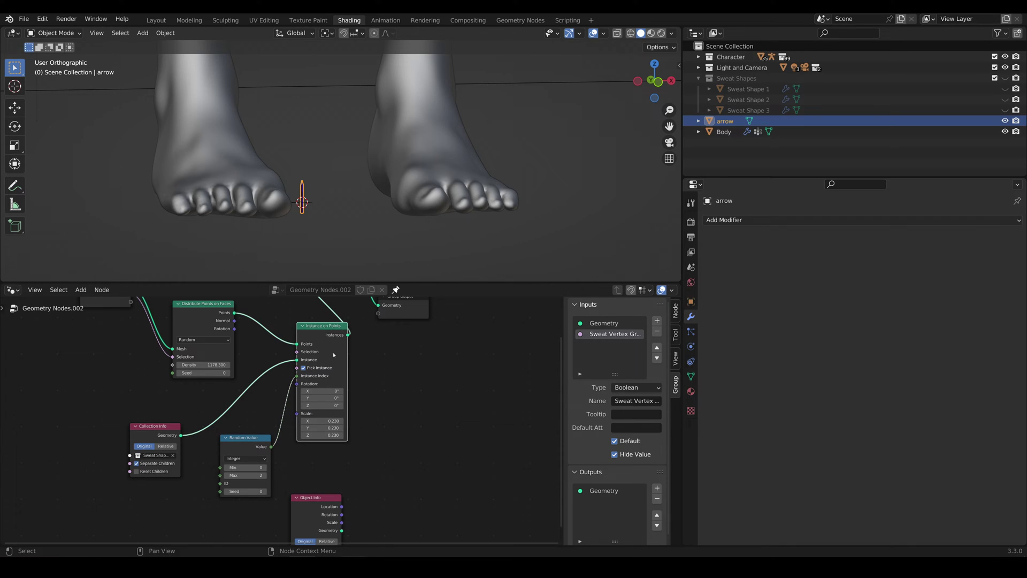
{"action": "key", "text": "shift+d"}
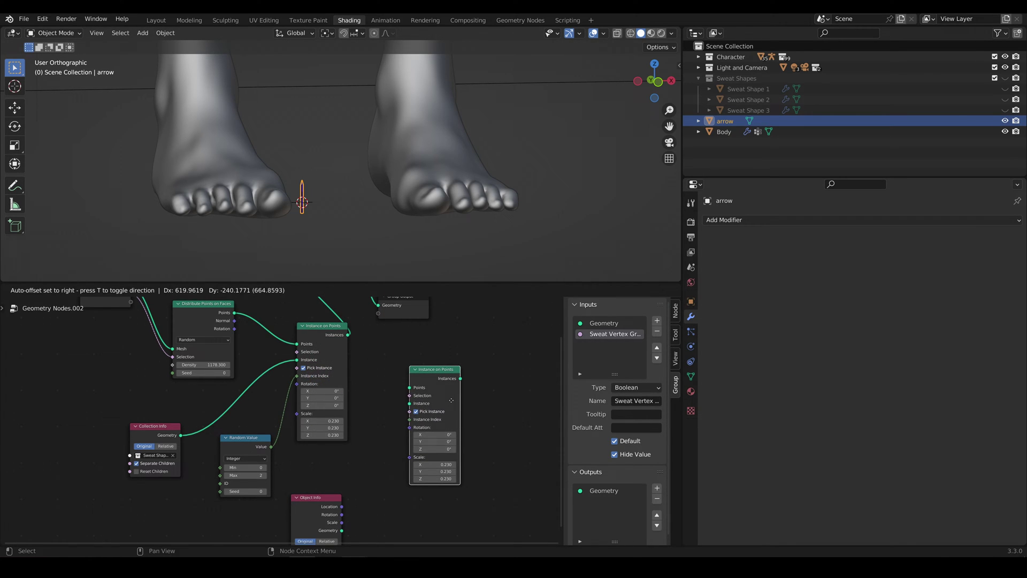
{"action": "left_click", "coordinate": [451, 400]}
{"action": "middle_click_drag", "start_coordinate": [373, 414], "coordinate": [359, 440]}
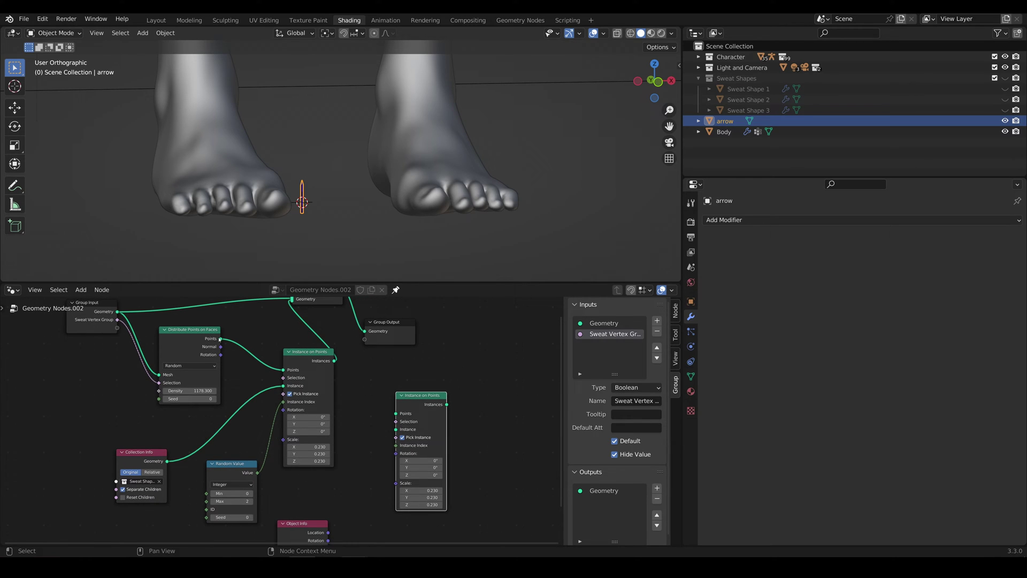
{"action": "left_click_drag", "start_coordinate": [222, 339], "coordinate": [396, 413]}
Connect the arrow's Object Info Geometry to the duplicate node's Instance input and turn off its Pick Instance option.
{"action": "middle_click_drag", "start_coordinate": [442, 454], "coordinate": [428, 383]}
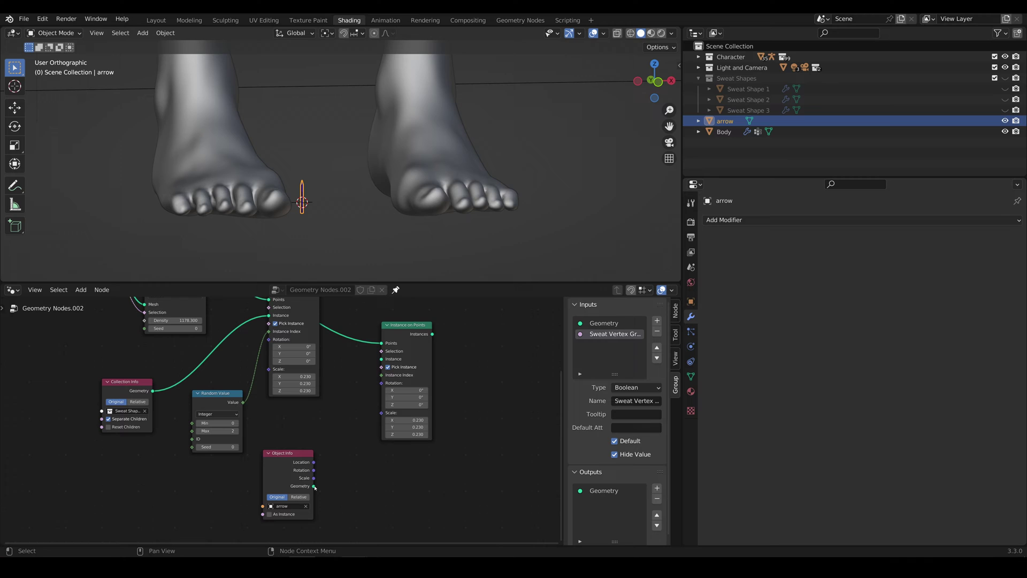
{"action": "left_click_drag", "start_coordinate": [314, 486], "coordinate": [383, 360]}
{"action": "middle_click_drag", "start_coordinate": [389, 368], "coordinate": [391, 431]}
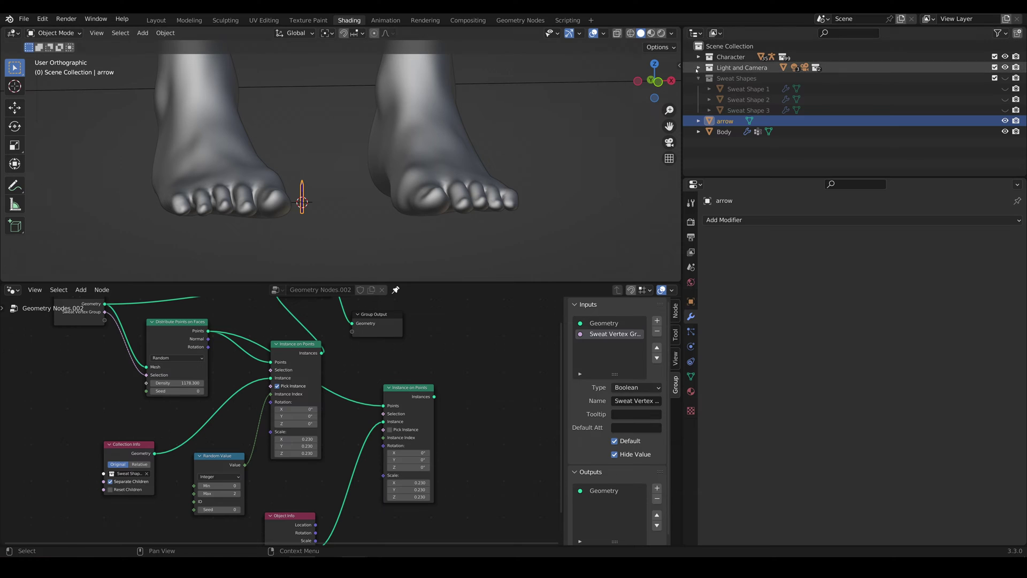
Select the Body and return to a close view of its face.
{"action": "left_click", "coordinate": [385, 158]}
{"action": "middle_click_drag", "start_coordinate": [385, 158], "coordinate": [394, 206], "text": "shift"}
{"action": "scroll", "coordinate": [393, 206], "scroll_direction": "down", "scroll_amount": 10}
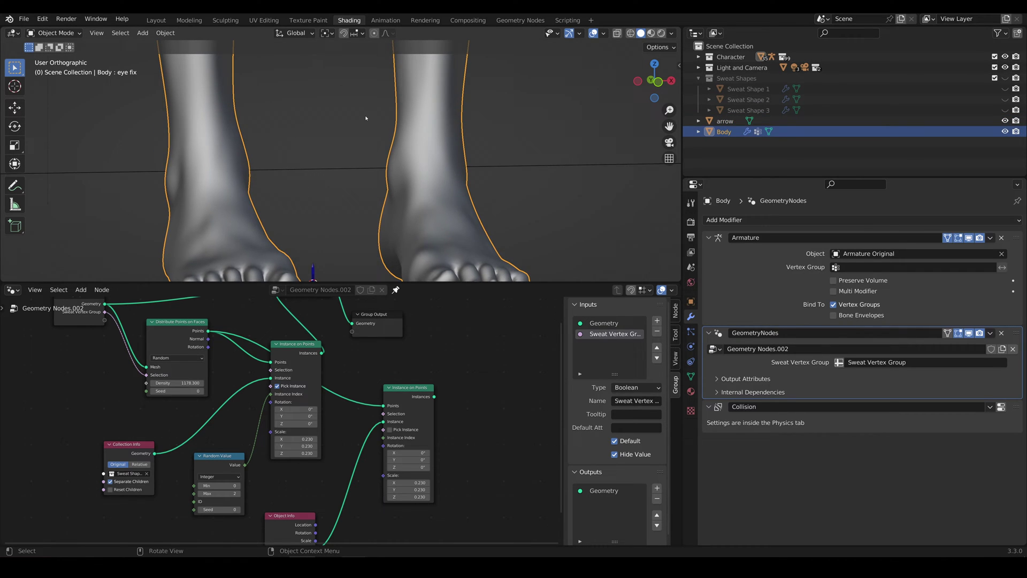
{"action": "scroll", "coordinate": [349, 143], "scroll_direction": "up", "scroll_amount": 10}
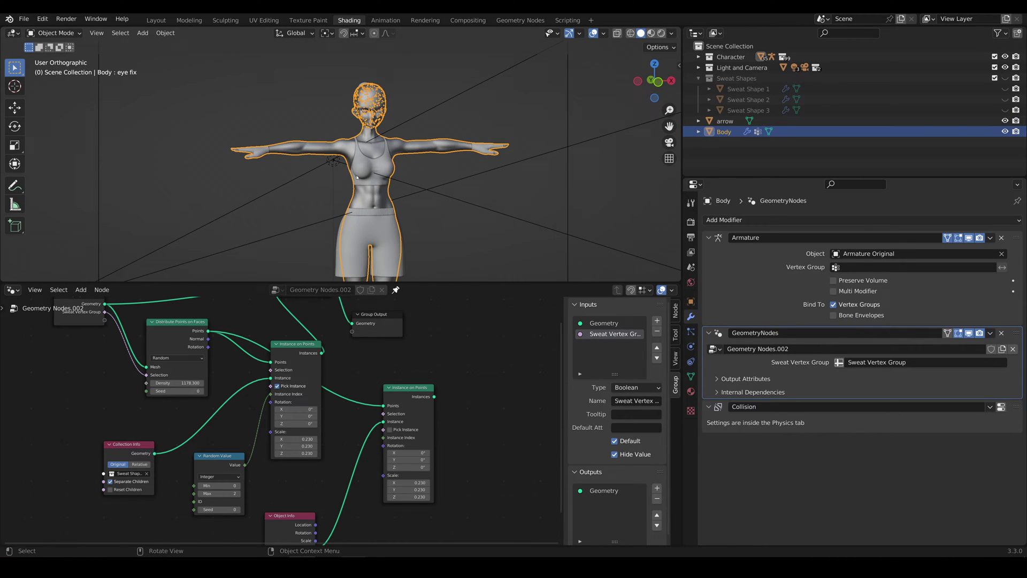
{"action": "scroll", "coordinate": [338, 152], "scroll_direction": "up", "scroll_amount": 2}
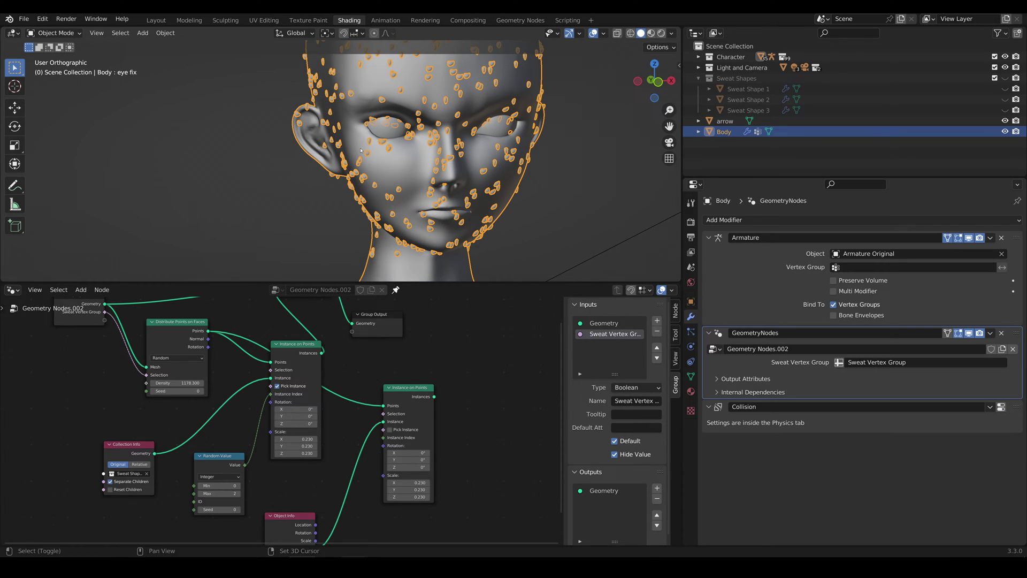
In Join Geometry, replace the sweat-drop instances link with the Instances output of the arrow's Instance on Points node.
{"action": "scroll", "coordinate": [400, 330], "scroll_direction": "down", "scroll_amount": 3}
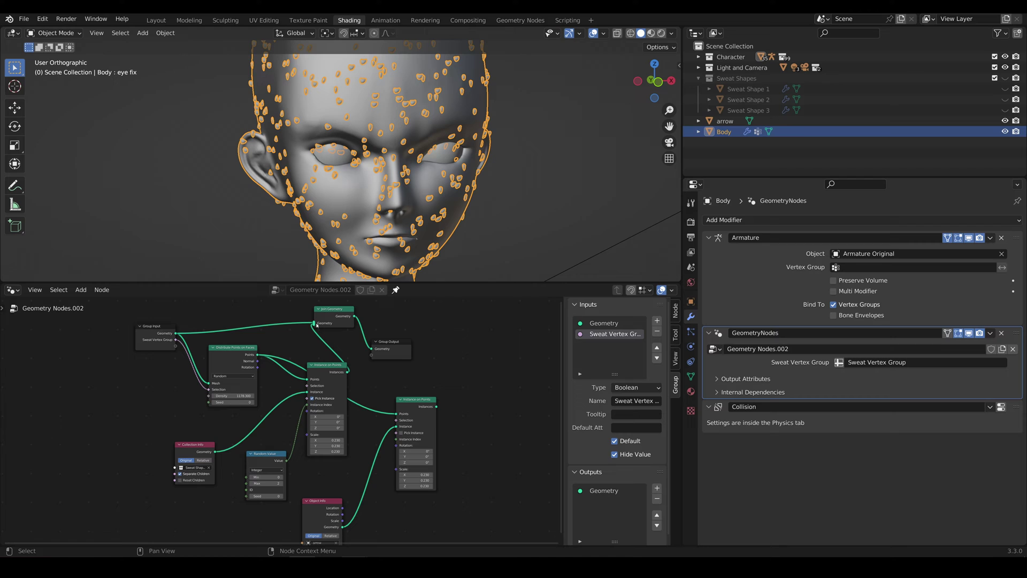
{"action": "scroll", "coordinate": [319, 343], "scroll_direction": "up", "scroll_amount": 3}
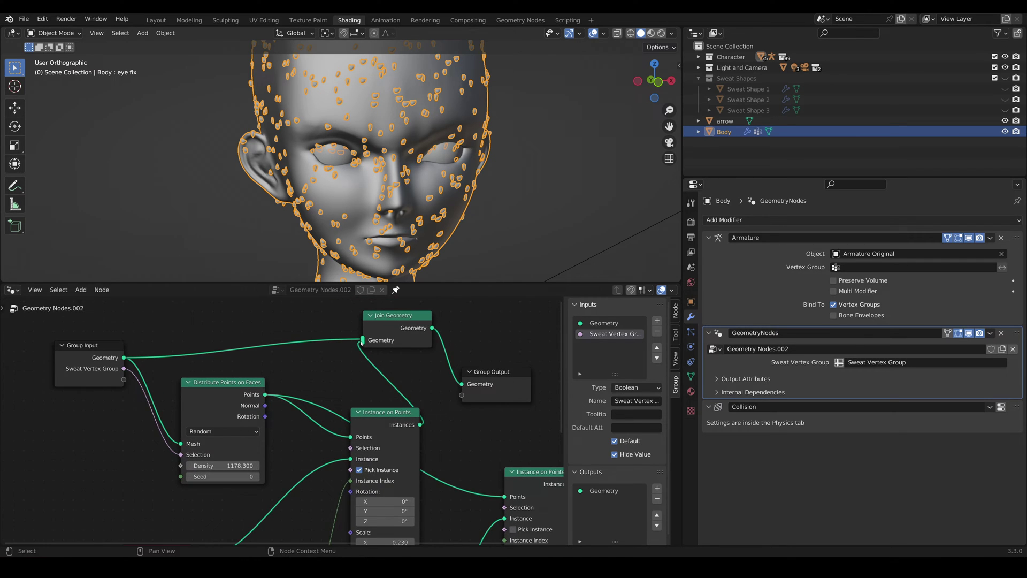
{"action": "left_click_drag", "start_coordinate": [362, 343], "coordinate": [278, 396]}
{"action": "middle_click_drag", "start_coordinate": [472, 414], "coordinate": [422, 364]}
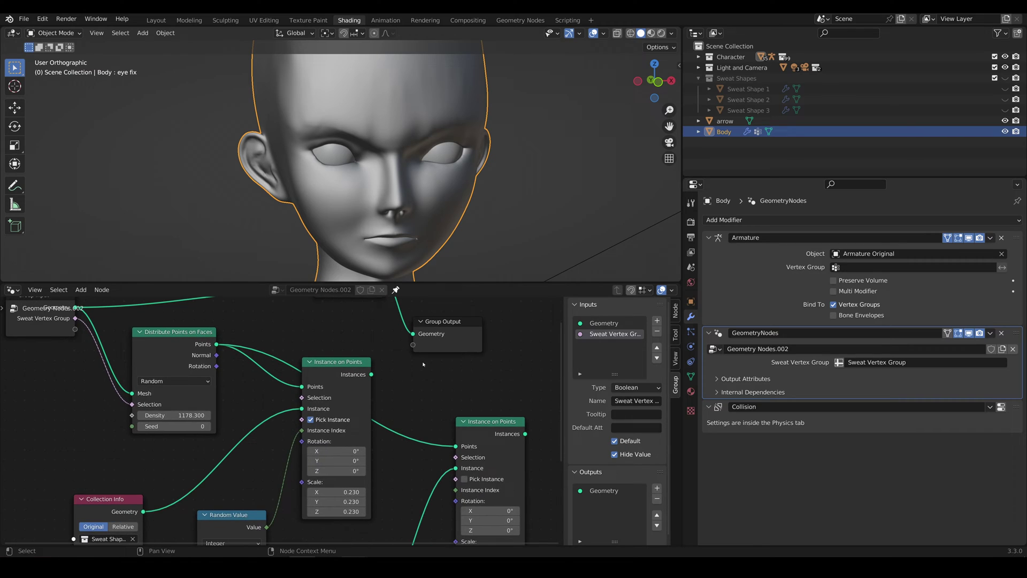
{"action": "scroll", "coordinate": [469, 408], "scroll_direction": "down", "scroll_amount": 1}
{"action": "left_click_drag", "start_coordinate": [490, 432], "coordinate": [310, 355]}
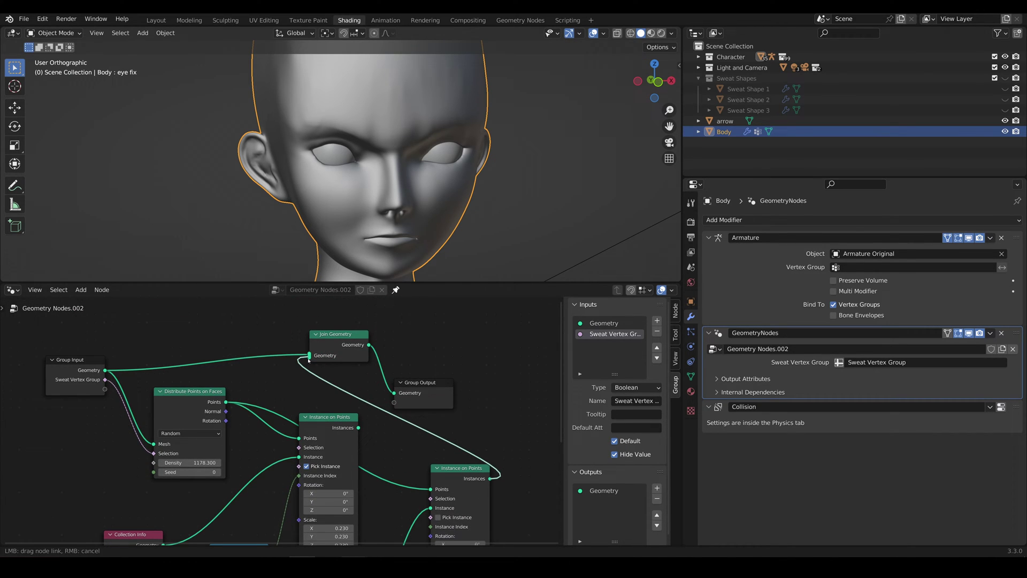
Set the X, Y and Z scale of the arrow's Instance on Points node to 0.8.
{"action": "middle_click_drag", "start_coordinate": [437, 430], "coordinate": [427, 341]}
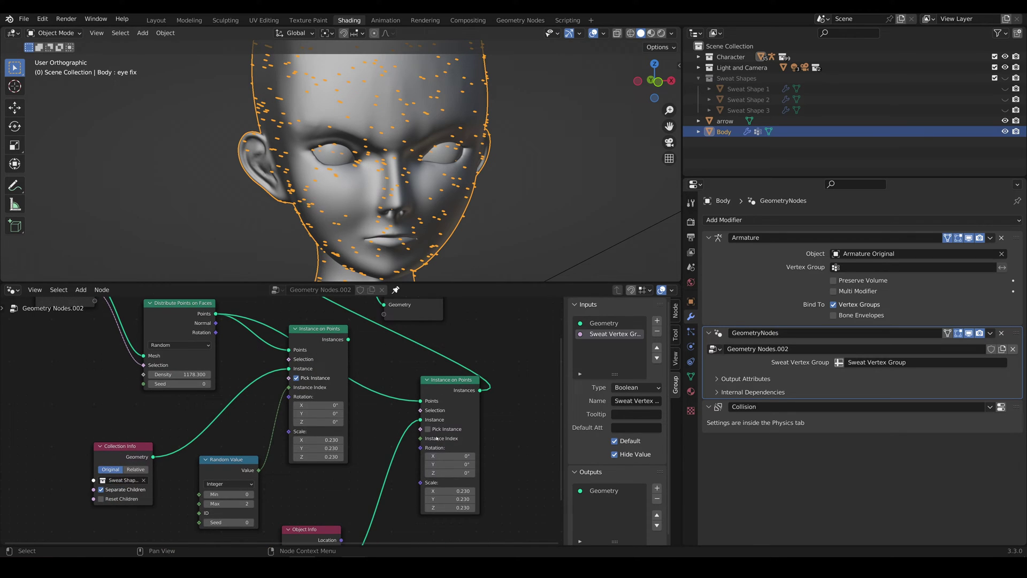
{"action": "left_click", "coordinate": [452, 491]}
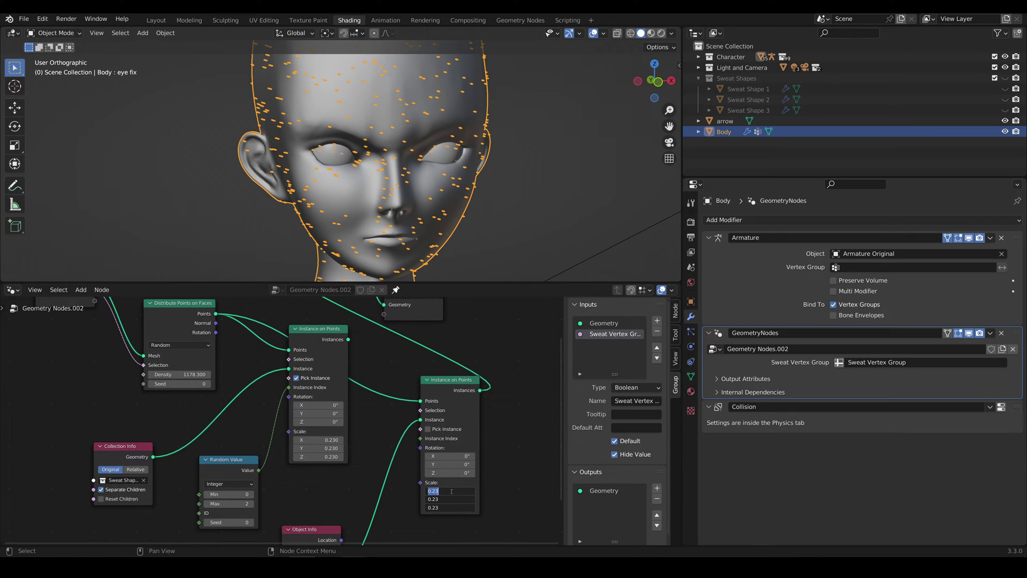
{"action": "type", "text": "0.8"}
{"action": "key", "text": "Return"}
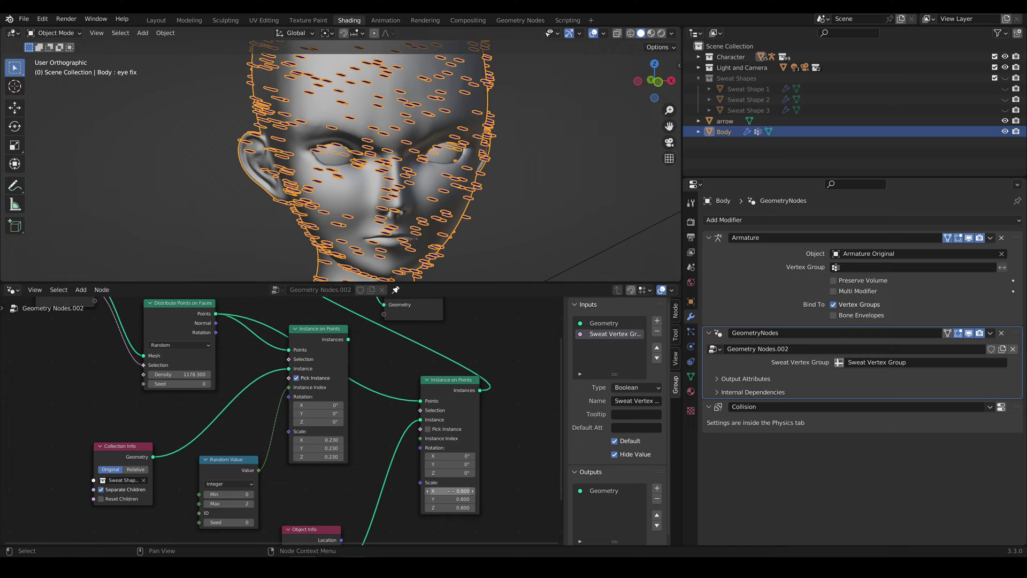
Examine the direction of the arrow instances around the head from both sides.
{"action": "middle_click_drag", "start_coordinate": [466, 197], "coordinate": [426, 220]}
{"action": "scroll", "coordinate": [362, 211], "scroll_direction": "up", "scroll_amount": 3}
{"action": "scroll", "coordinate": [427, 220], "scroll_direction": "up", "scroll_amount": 2}
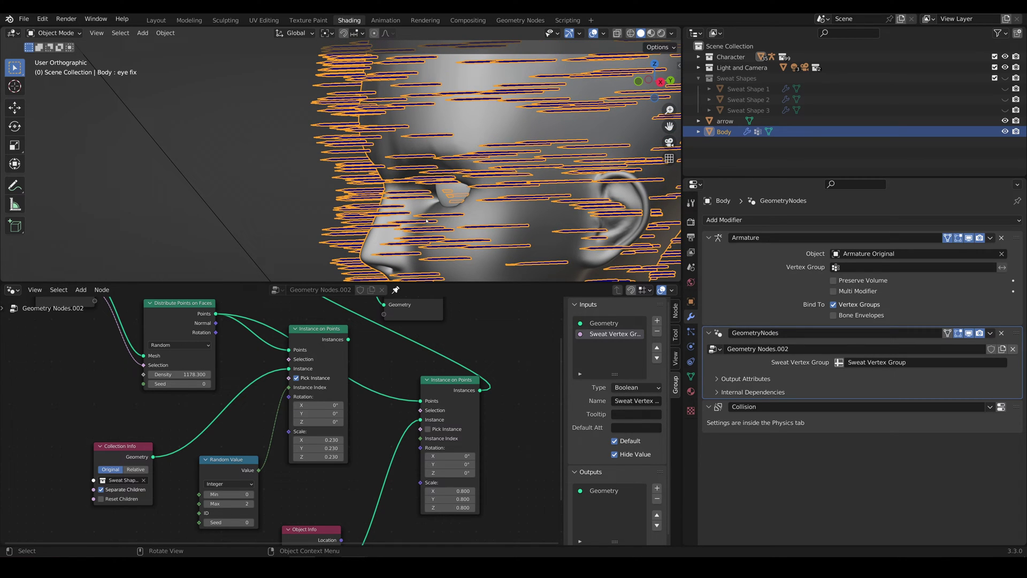
{"action": "middle_click_drag", "start_coordinate": [427, 221], "coordinate": [372, 149]}
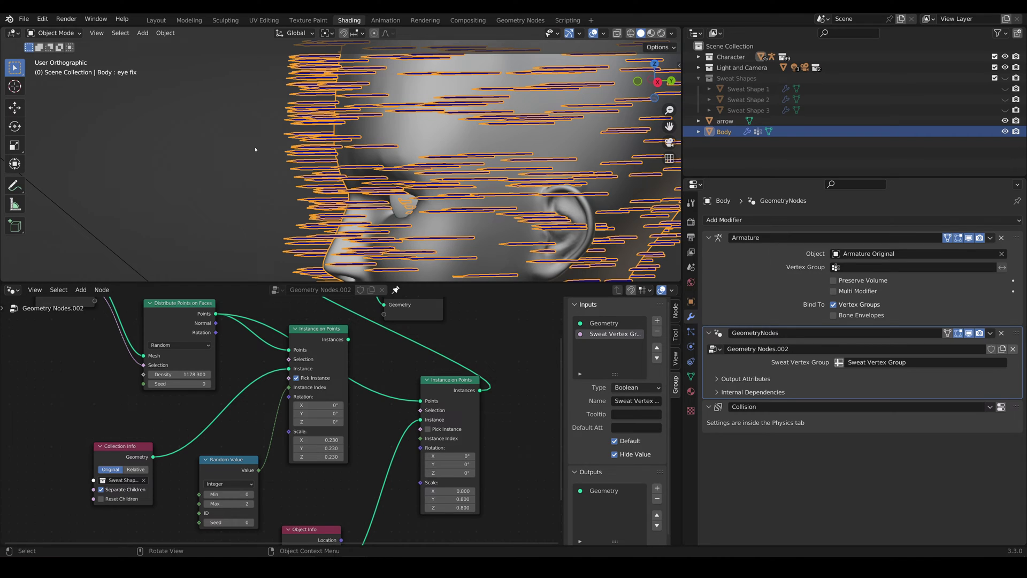
{"action": "scroll", "coordinate": [256, 149], "scroll_direction": "down", "scroll_amount": 2}
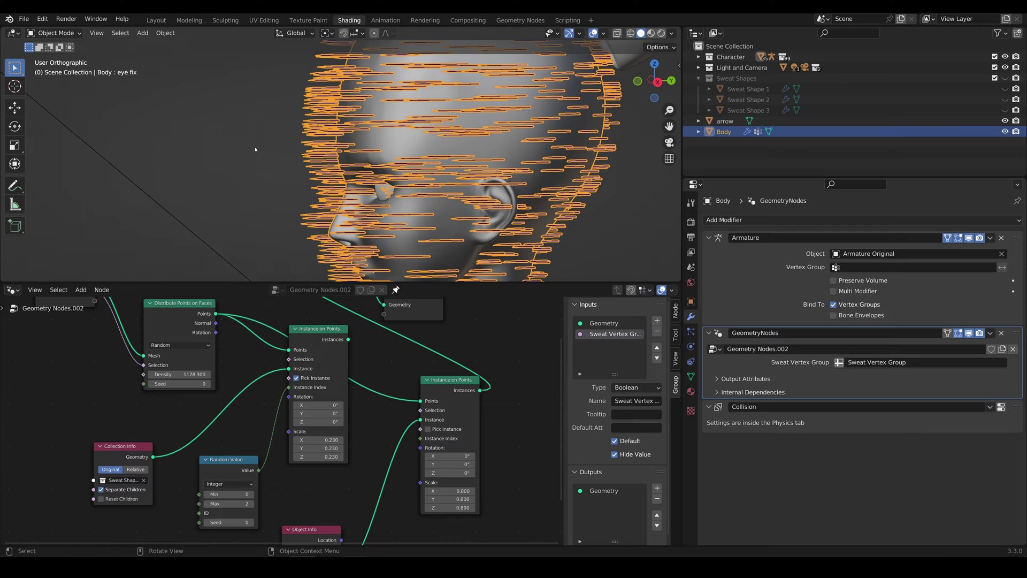
{"action": "middle_click_drag", "start_coordinate": [255, 150], "coordinate": [441, 150]}
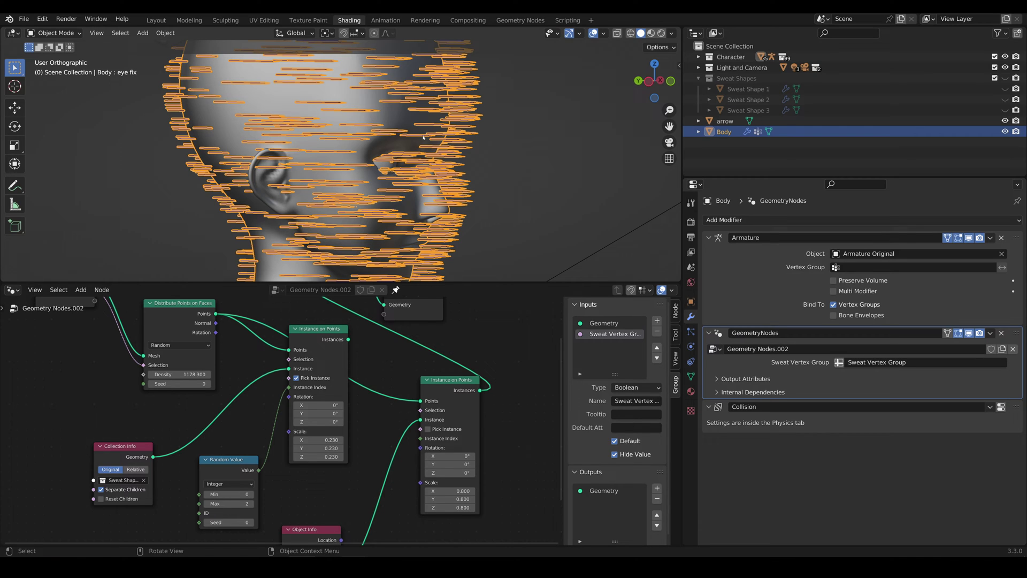
Add an Align Euler to Vector node and place it below the arrow's Instance on Points node.
{"action": "scroll", "coordinate": [278, 417], "scroll_direction": "down", "scroll_amount": 2}
{"action": "middle_click_drag", "start_coordinate": [395, 459], "coordinate": [380, 393]}
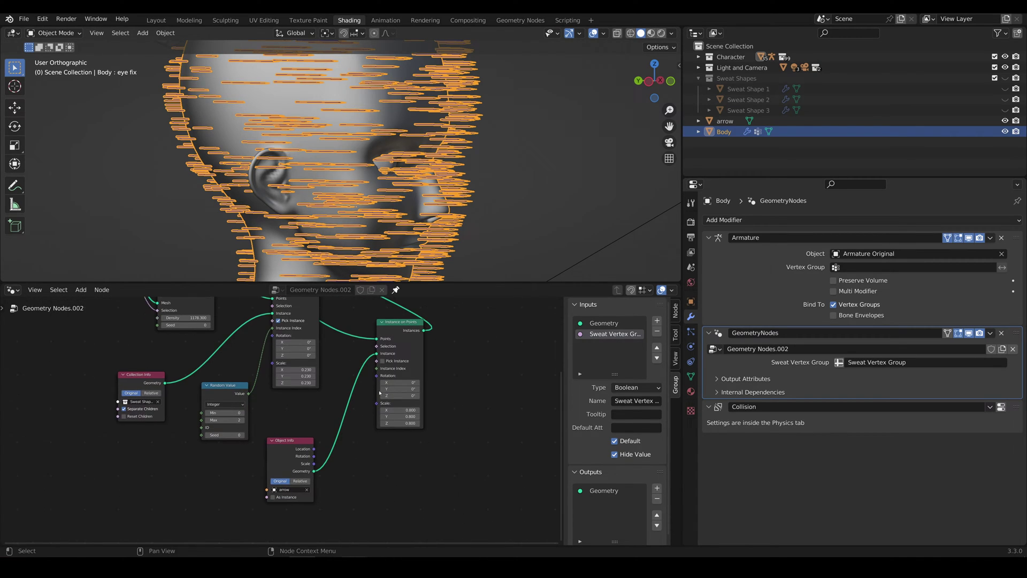
{"action": "key", "text": "shift+a"}
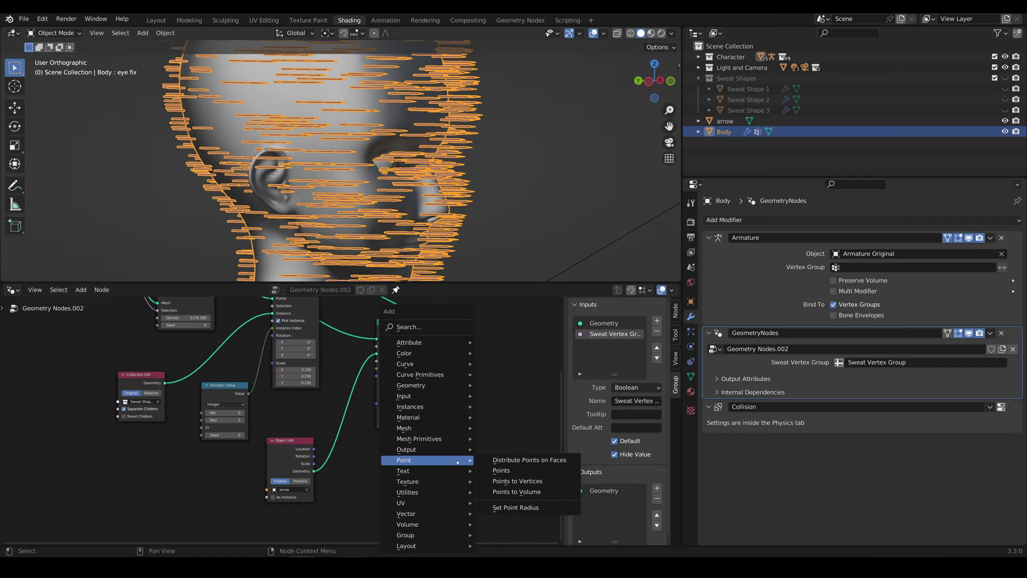
{"action": "type", "text": "s"}
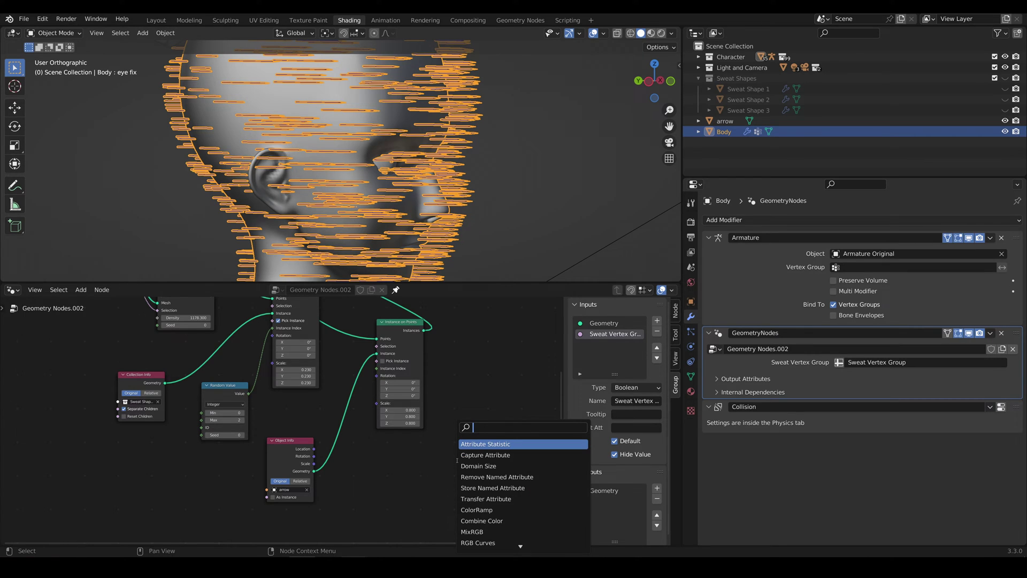
{"action": "type", "text": "euler"}
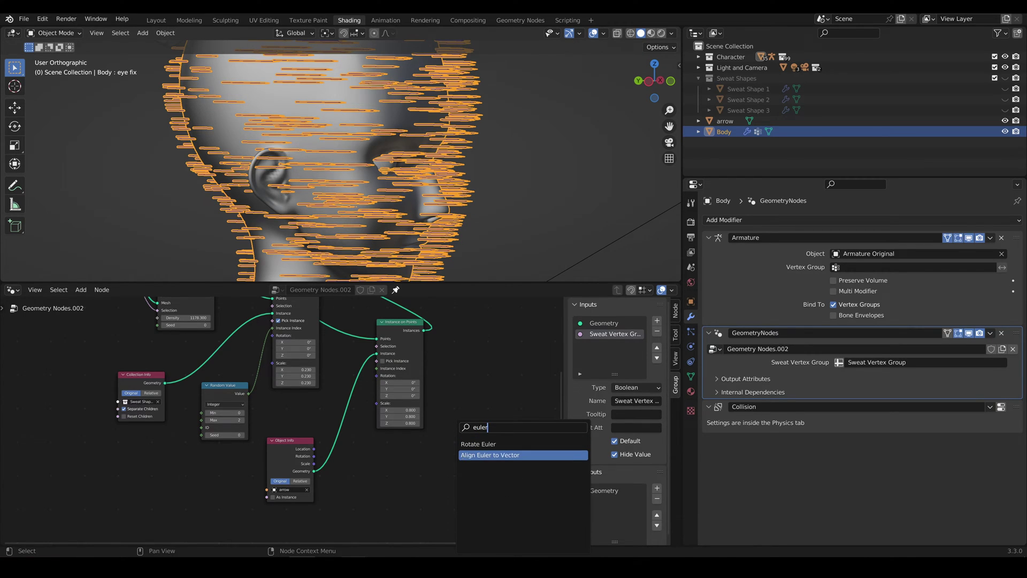
{"action": "left_click", "coordinate": [490, 455]}
{"action": "left_click", "coordinate": [388, 454]}
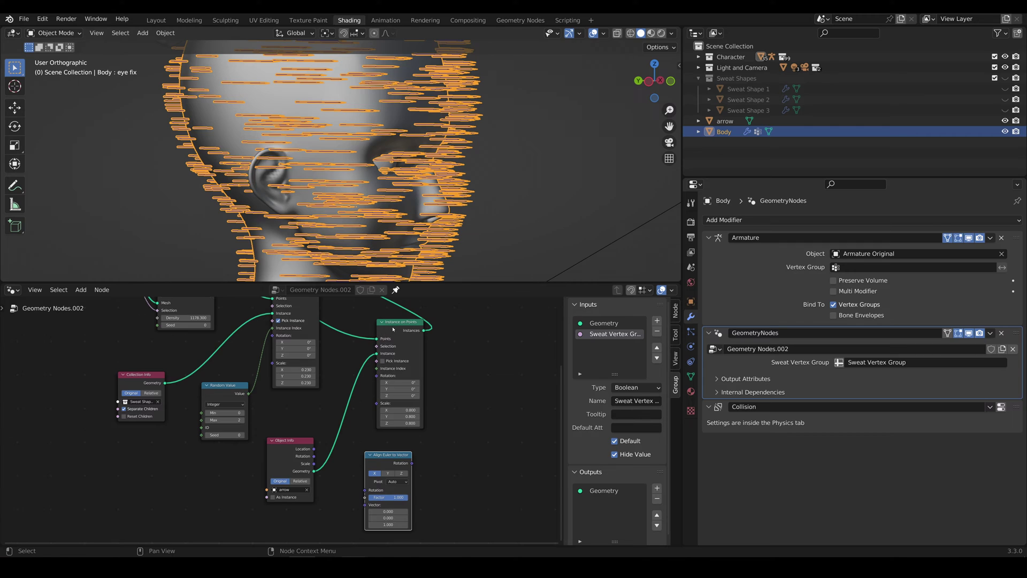
Move the arrow's Instance on Points node aside to make room, and set the Align Euler to Vector axis to Z.
{"action": "left_click_drag", "start_coordinate": [399, 323], "coordinate": [436, 322]}
{"action": "middle_click_drag", "start_coordinate": [340, 384], "coordinate": [372, 431]}
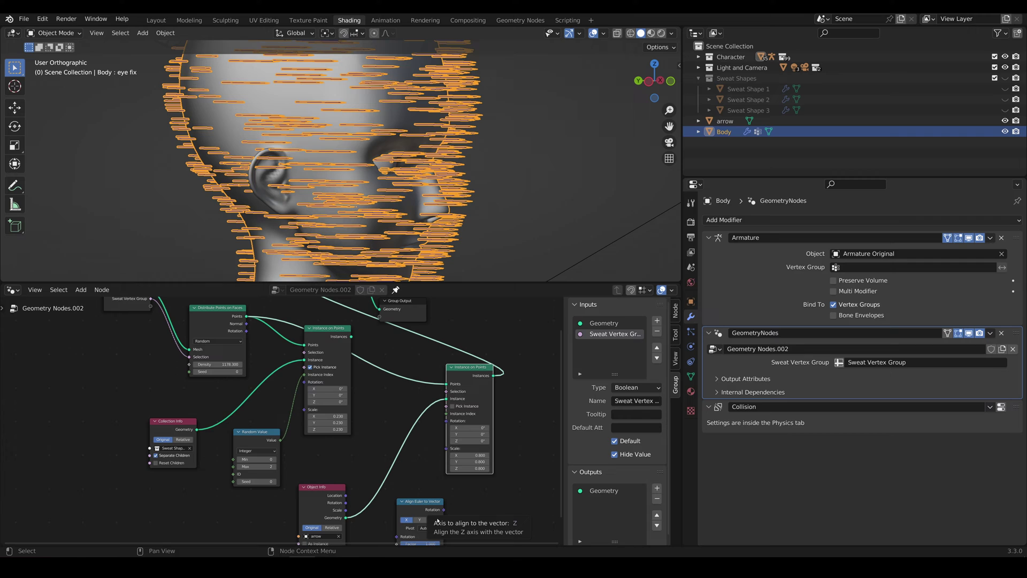
{"action": "left_click", "coordinate": [439, 521]}
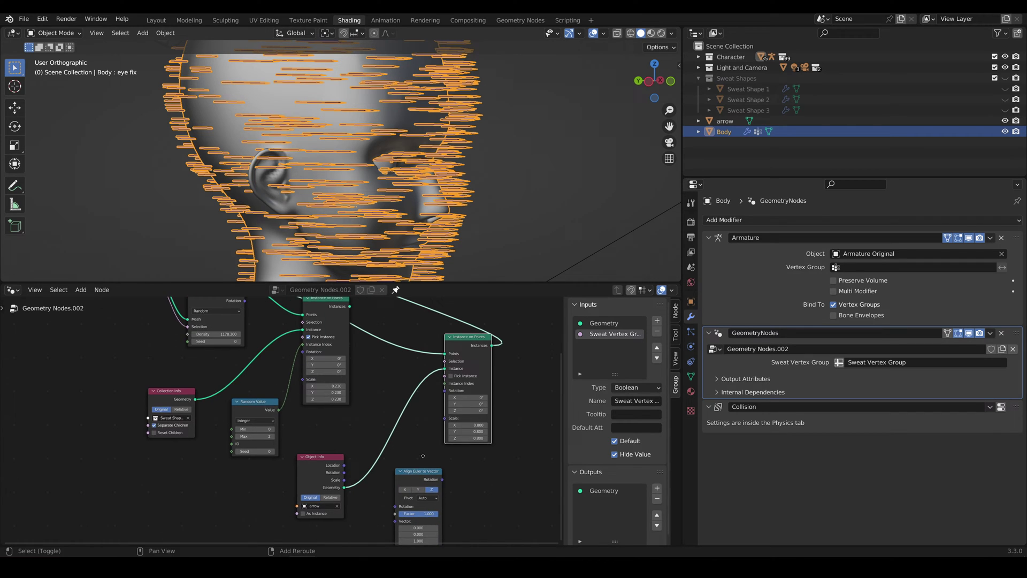
Link Distribute Points on Faces' Normal to Align Euler to Vector's Vector input, and its Rotation output to the arrow's Instance on Points Rotation.
{"action": "middle_click_drag", "start_coordinate": [321, 399], "coordinate": [308, 372]}
{"action": "scroll", "coordinate": [309, 372], "scroll_direction": "up", "scroll_amount": 2, "text": "shift"}
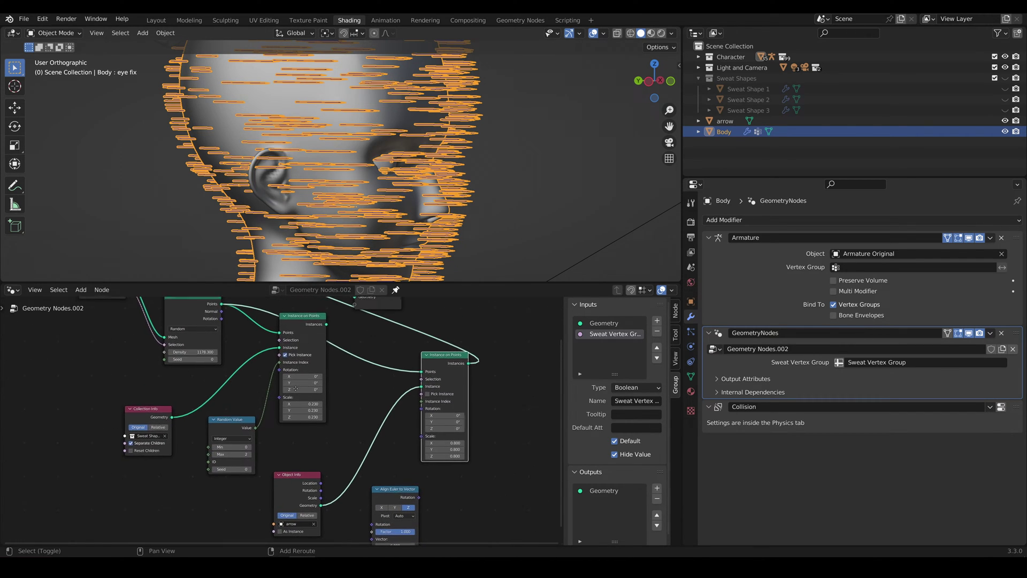
{"action": "scroll", "coordinate": [227, 328], "scroll_direction": "down", "scroll_amount": 1}
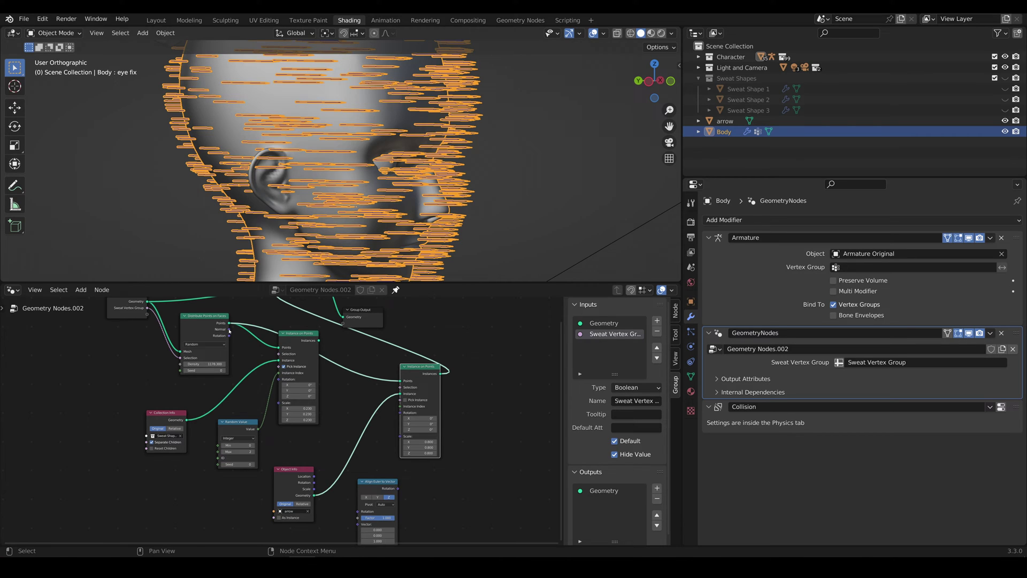
{"action": "left_click_drag", "start_coordinate": [229, 335], "coordinate": [358, 515]}
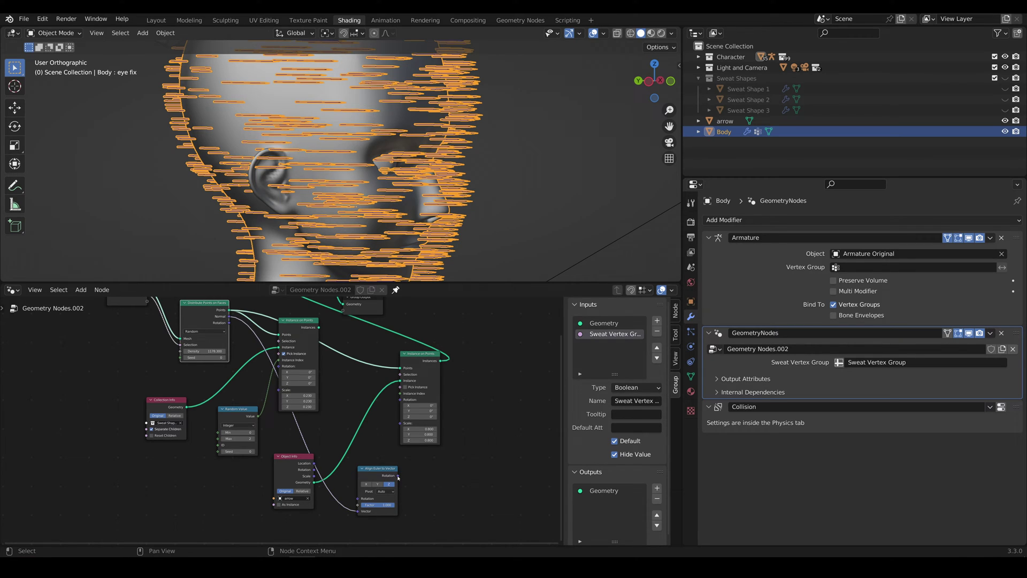
{"action": "left_click_drag", "start_coordinate": [398, 477], "coordinate": [400, 401]}
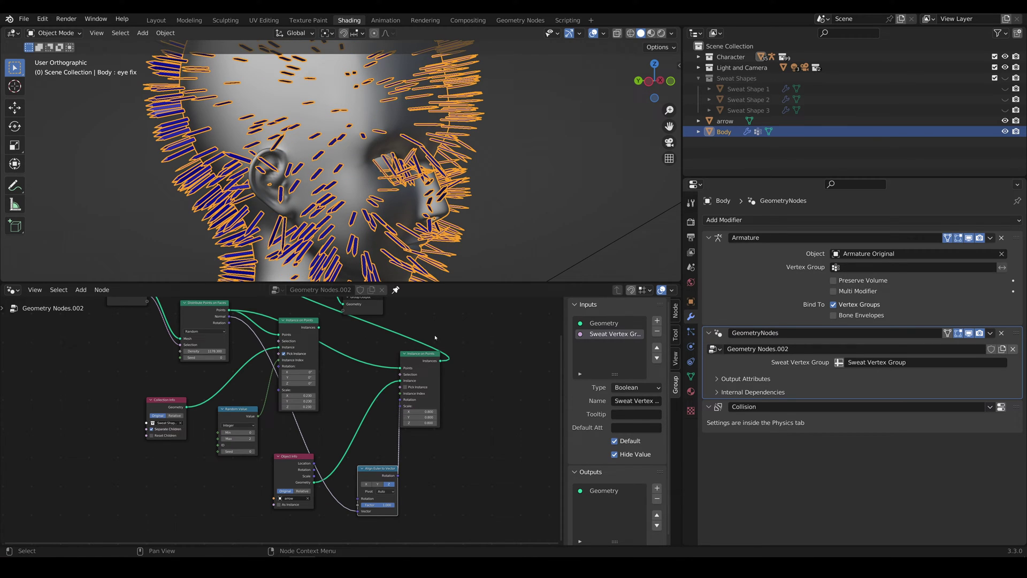
{"action": "middle_click_drag", "start_coordinate": [431, 270], "coordinate": [343, 177]}
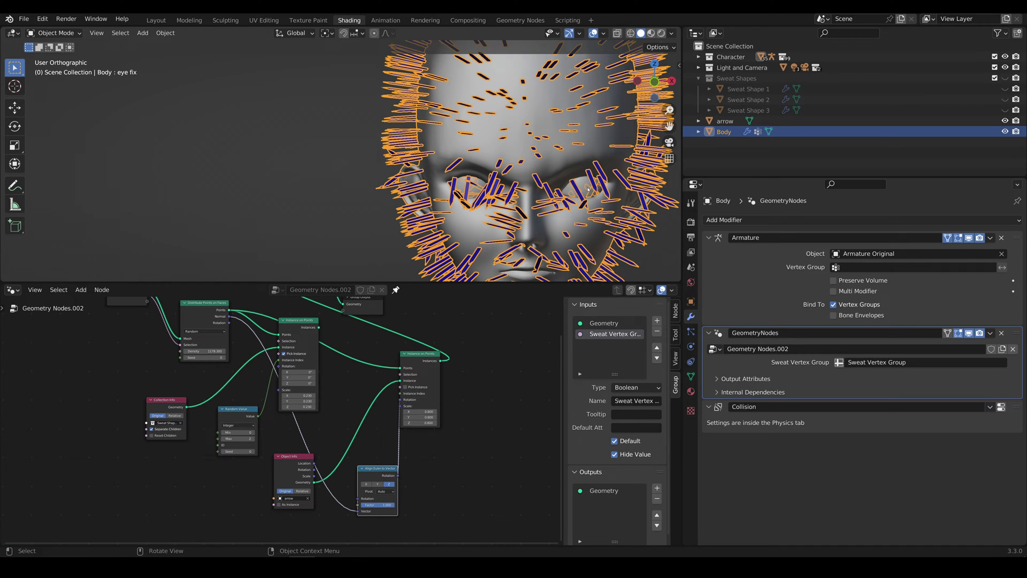
{"action": "middle_click_drag", "start_coordinate": [588, 189], "coordinate": [417, 196]}
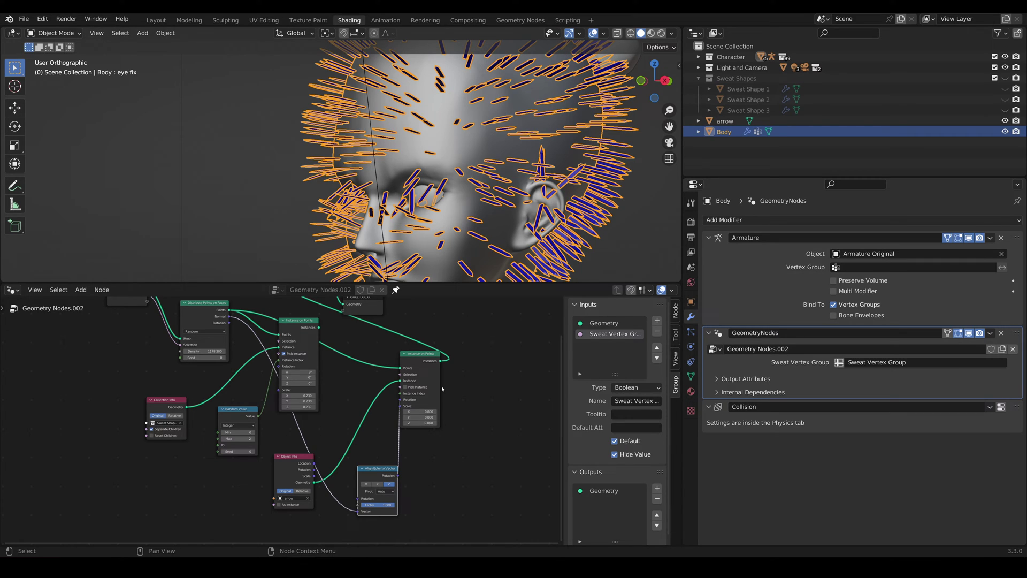
Delete the arrow's Instance on Points node and the arrow's Object Info node.
{"action": "middle_click_drag", "start_coordinate": [442, 389], "coordinate": [466, 395]}
{"action": "left_click", "coordinate": [446, 361]}
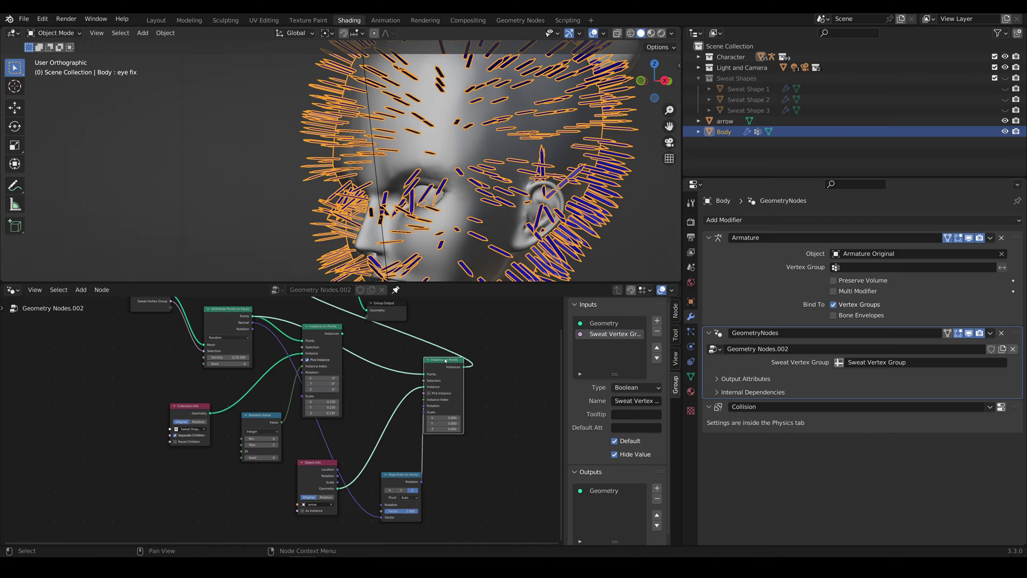
{"action": "key", "text": "Delete"}
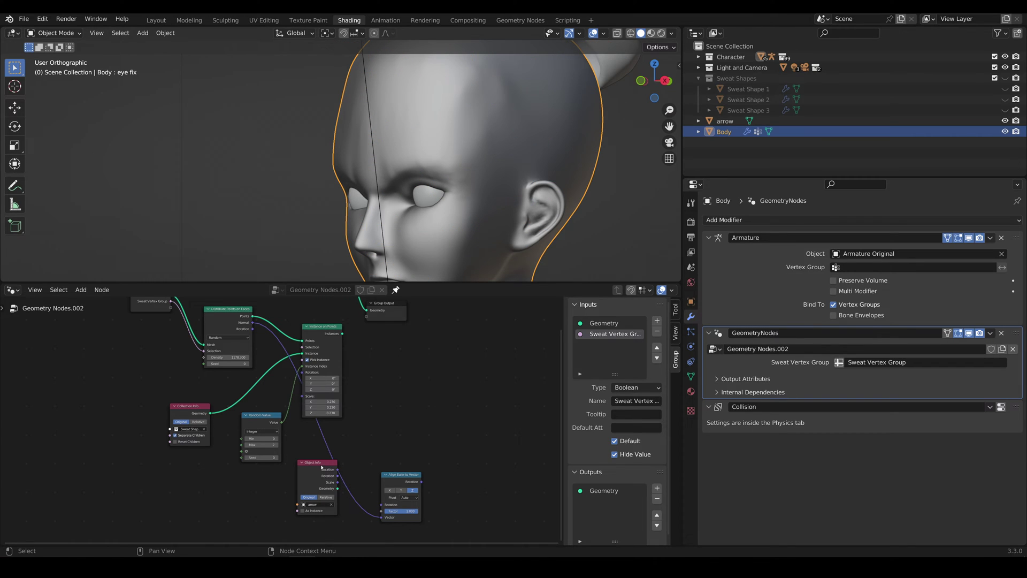
{"action": "left_click", "coordinate": [319, 465]}
{"action": "key", "text": "Delete"}
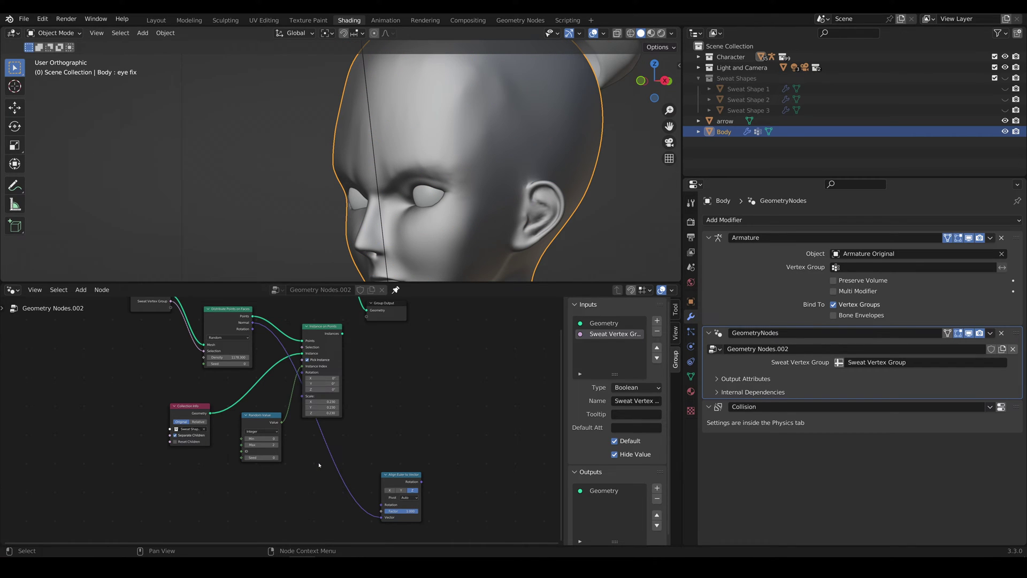
Link the sweat drops' Instances to Join Geometry and Align Euler to Vector's Rotation to their Instance on Points Rotation, and inspect the drops.
{"action": "left_click_drag", "start_coordinate": [391, 473], "coordinate": [317, 458]}
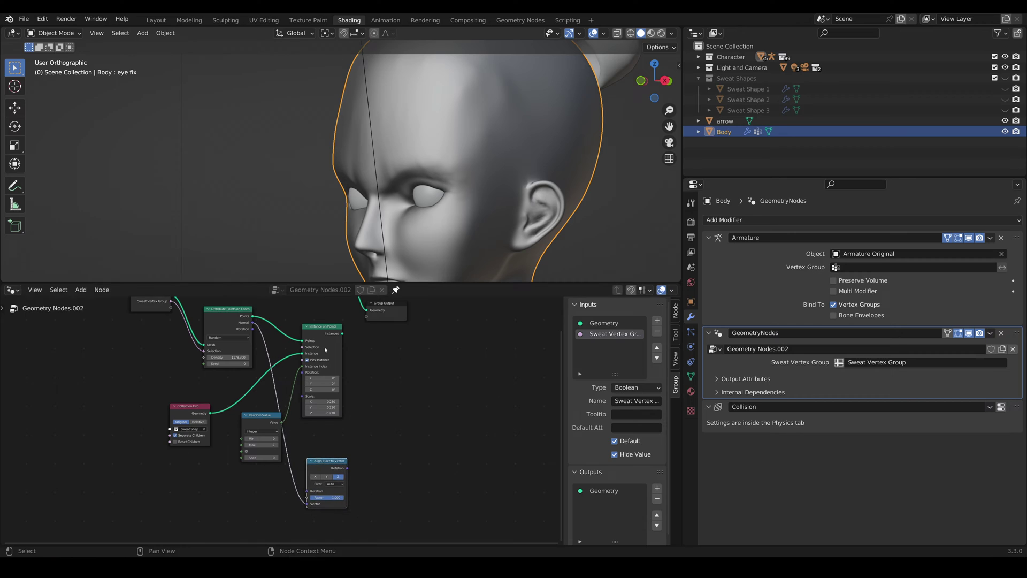
{"action": "middle_click_drag", "start_coordinate": [347, 340], "coordinate": [376, 386]}
{"action": "left_click_drag", "start_coordinate": [373, 379], "coordinate": [339, 330]}
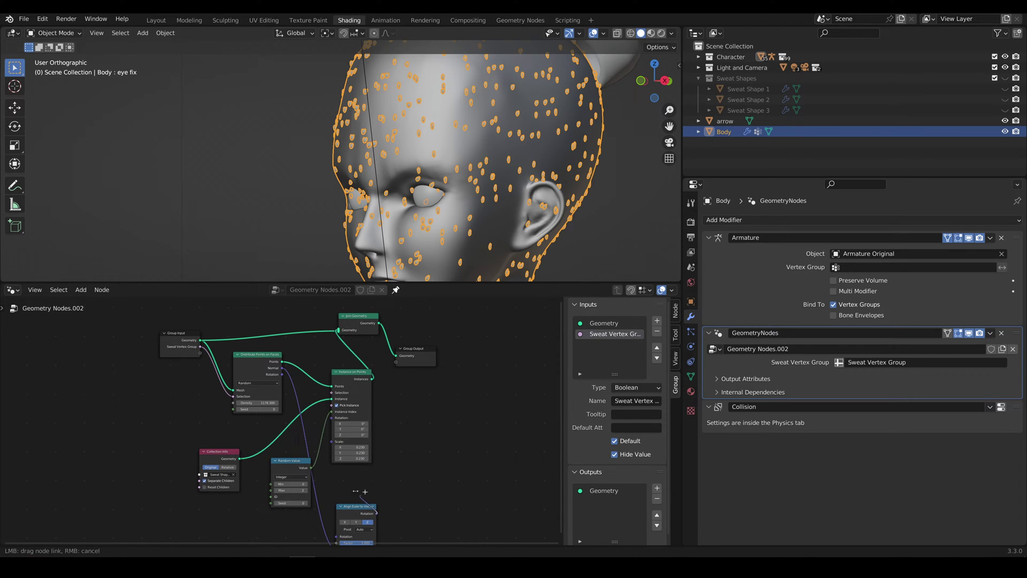
{"action": "left_click_drag", "start_coordinate": [376, 515], "coordinate": [332, 418]}
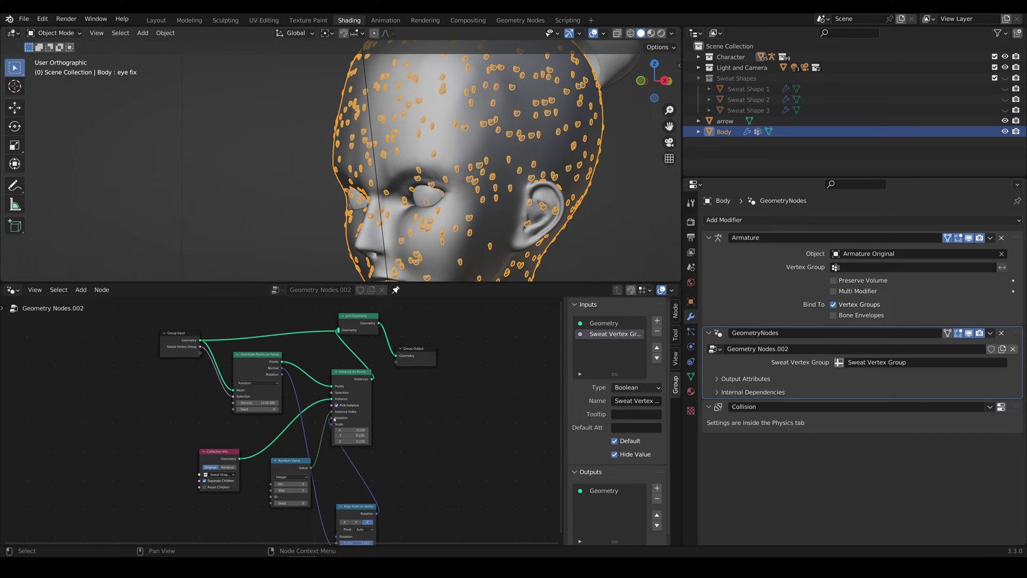
{"action": "middle_click_drag", "start_coordinate": [460, 214], "coordinate": [428, 202]}
{"action": "scroll", "coordinate": [429, 202], "scroll_direction": "up", "scroll_amount": 4}
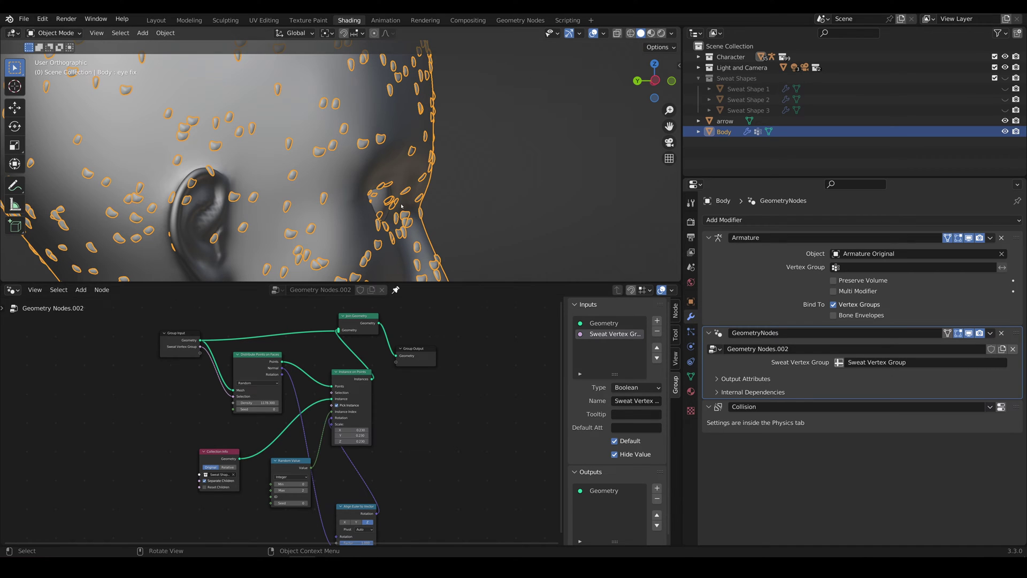
{"action": "scroll", "coordinate": [401, 206], "scroll_direction": "down", "scroll_amount": 5}
{"action": "middle_click_drag", "start_coordinate": [406, 203], "coordinate": [605, 157]}
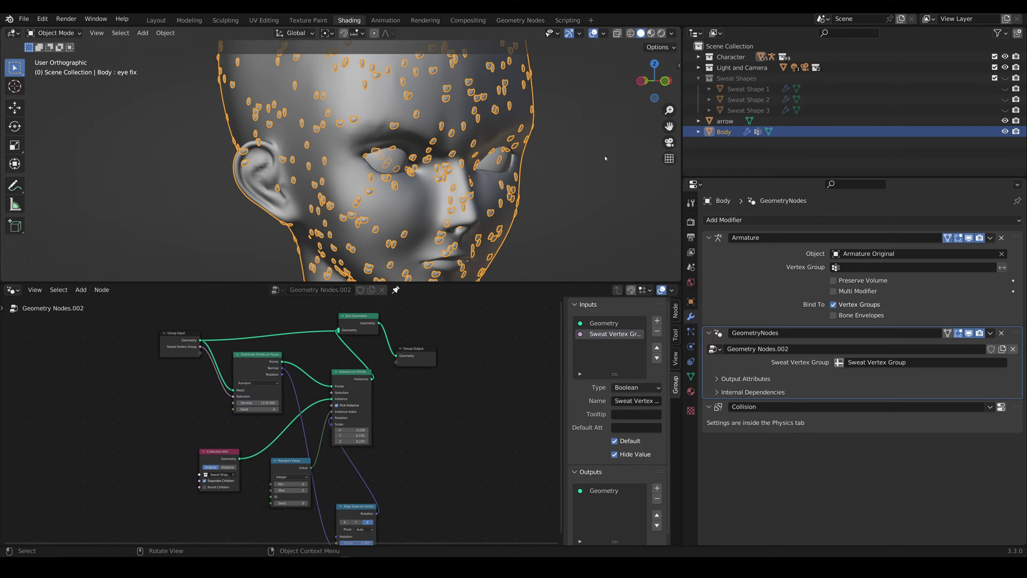
Switch Distribute Points on Faces to Poisson Disk with Density Max 4000, and check the drops around the eyes.
{"action": "scroll", "coordinate": [404, 193], "scroll_direction": "up", "scroll_amount": 8}
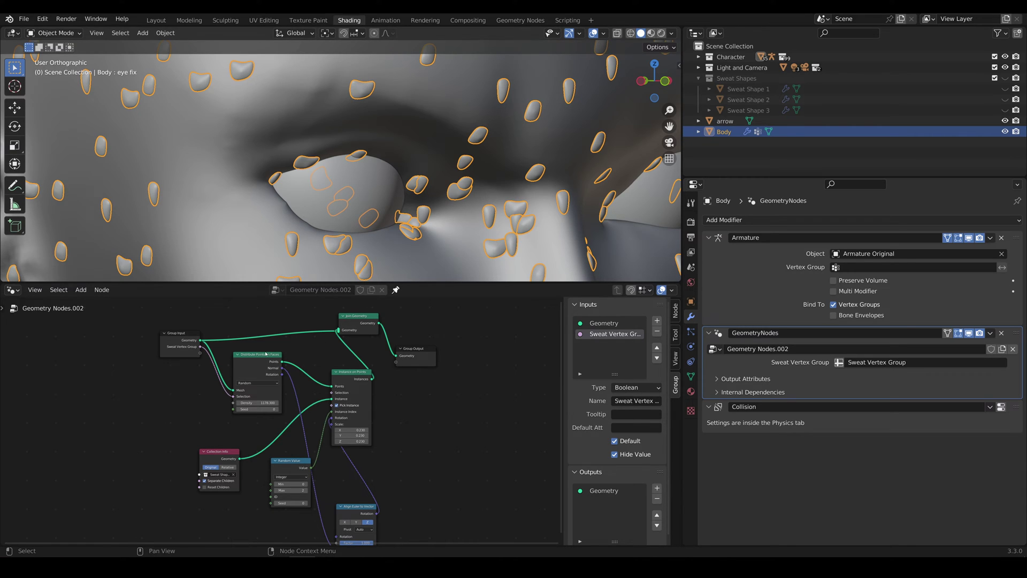
{"action": "left_click", "coordinate": [265, 383]}
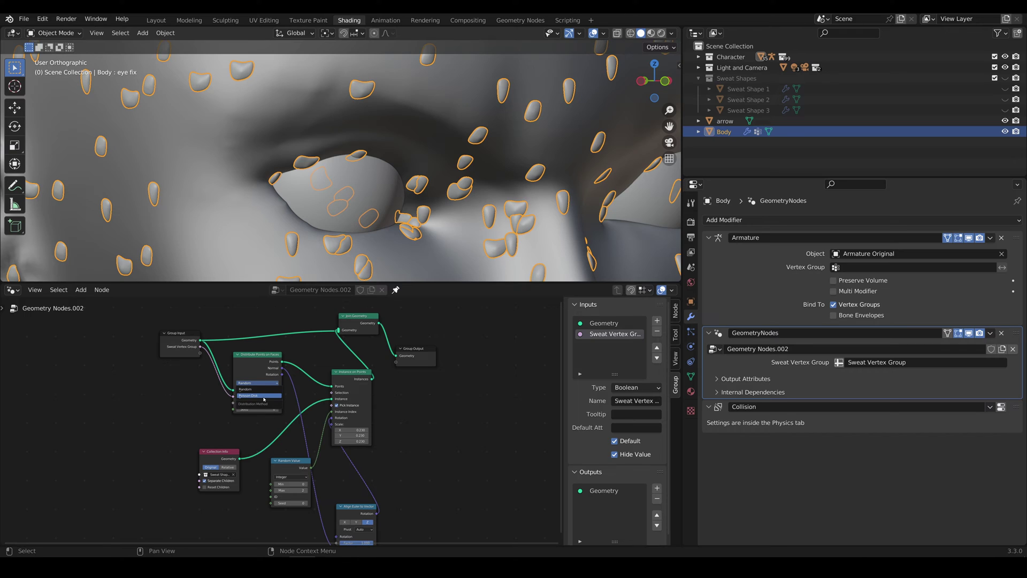
{"action": "left_click", "coordinate": [264, 396]}
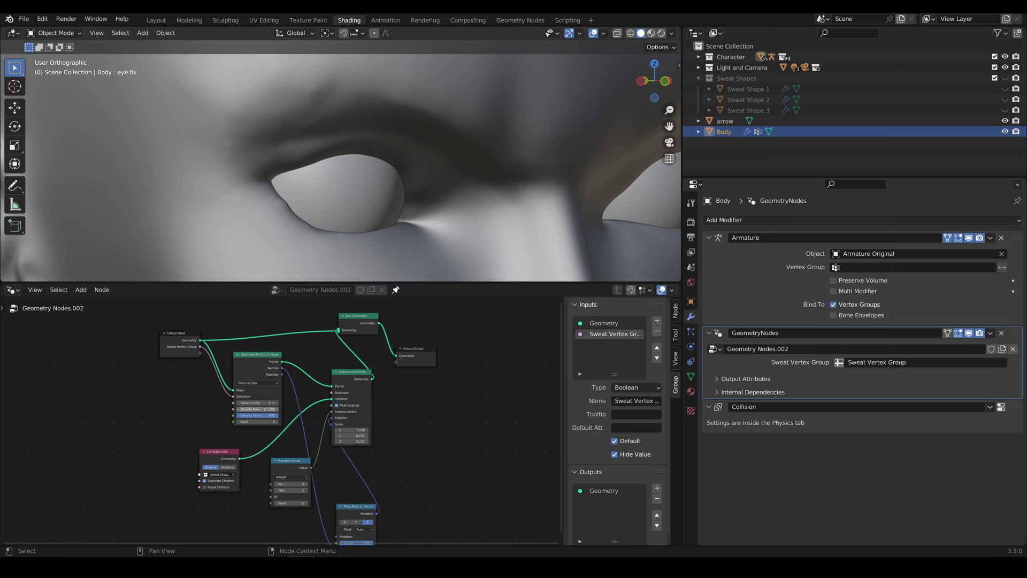
{"action": "left_click", "coordinate": [267, 409]}
{"action": "key", "text": "Return"}
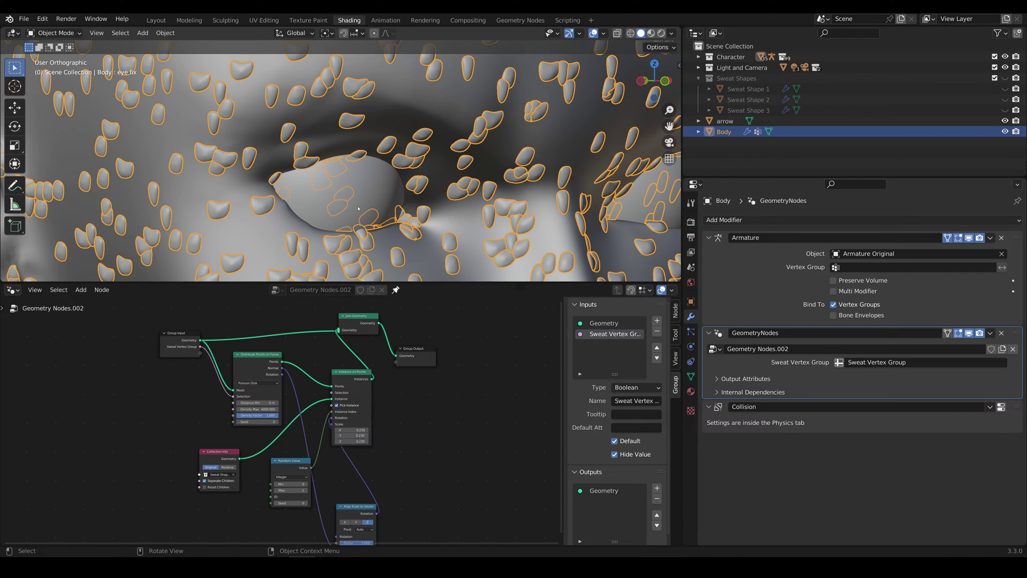
{"action": "scroll", "coordinate": [374, 185], "scroll_direction": "down", "scroll_amount": 5}
{"action": "scroll", "coordinate": [374, 184], "scroll_direction": "up", "scroll_amount": 5}
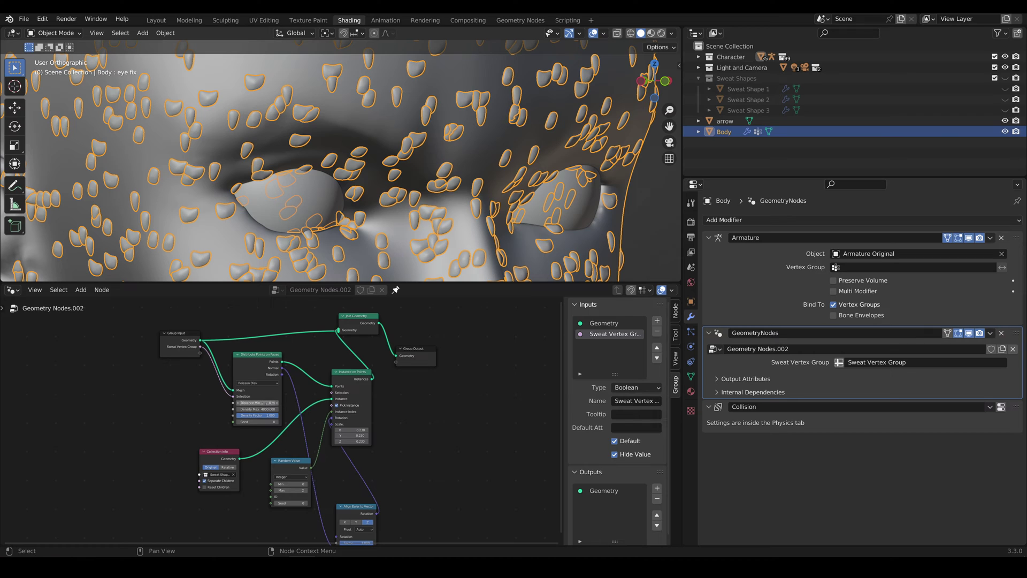
Try Distance Min values of 0.1 m and 0.0008 m in Distribute Points on Faces.
{"action": "scroll", "coordinate": [261, 403], "scroll_direction": "up", "scroll_amount": 4}
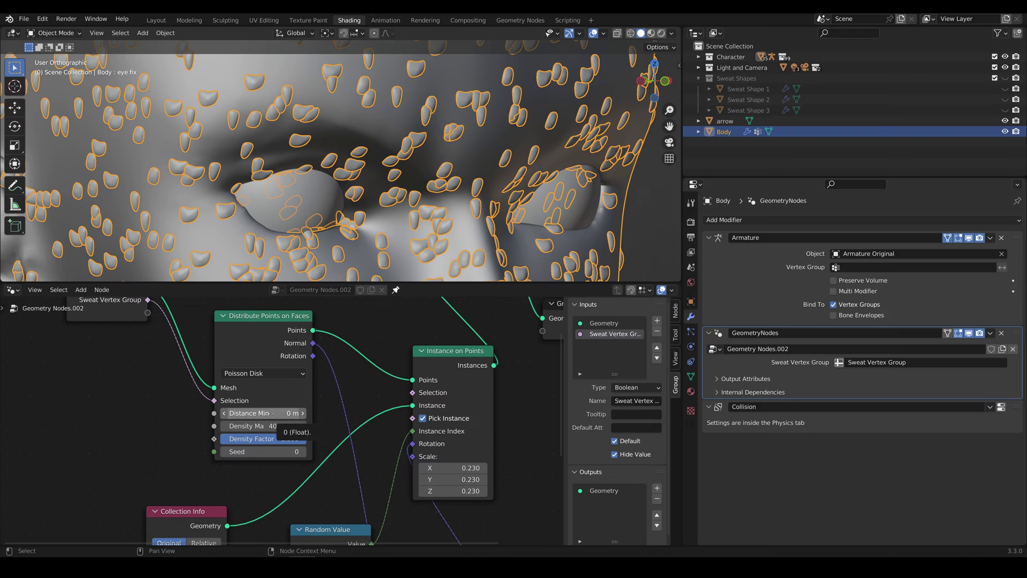
{"action": "left_click_drag", "start_coordinate": [278, 414], "coordinate": [288, 415]}
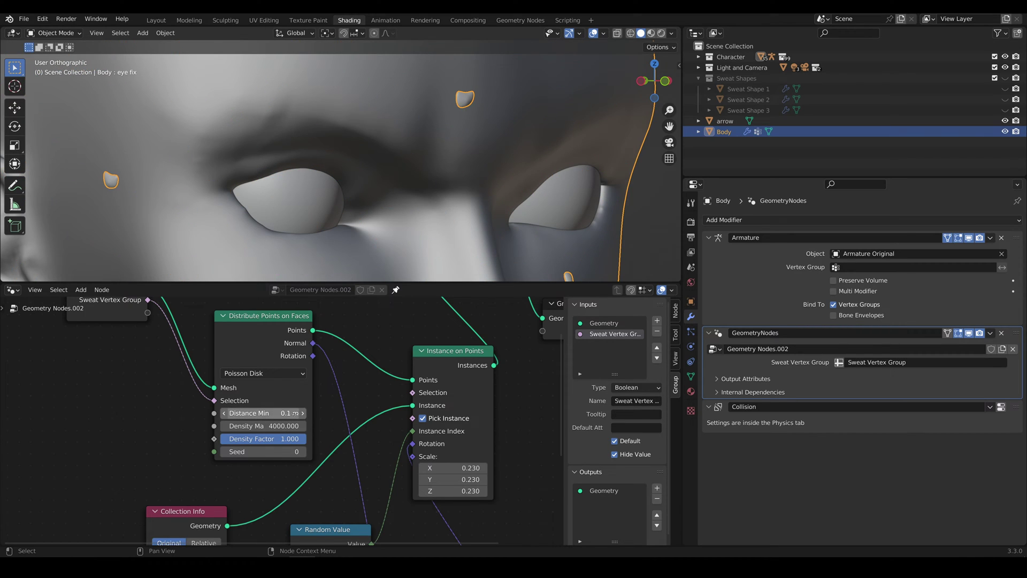
{"action": "left_click", "coordinate": [283, 414]}
{"action": "key", "text": "BackSpace"}
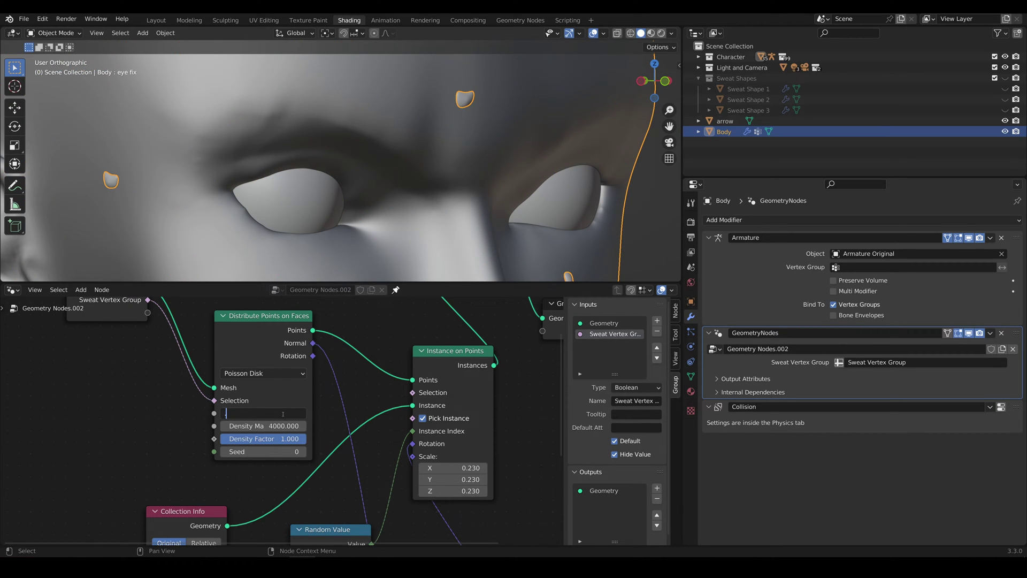
{"action": "key", "text": "Return"}
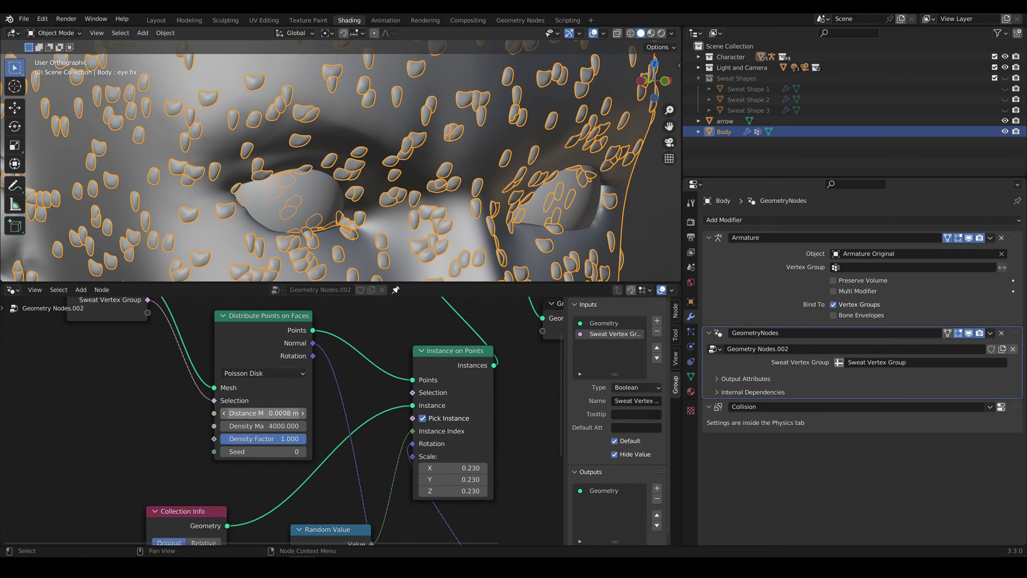
Try a Distance Min of 0.008 m in Distribute Points on Faces.
{"action": "left_click", "coordinate": [282, 413]}
{"action": "left_click", "coordinate": [242, 413]}
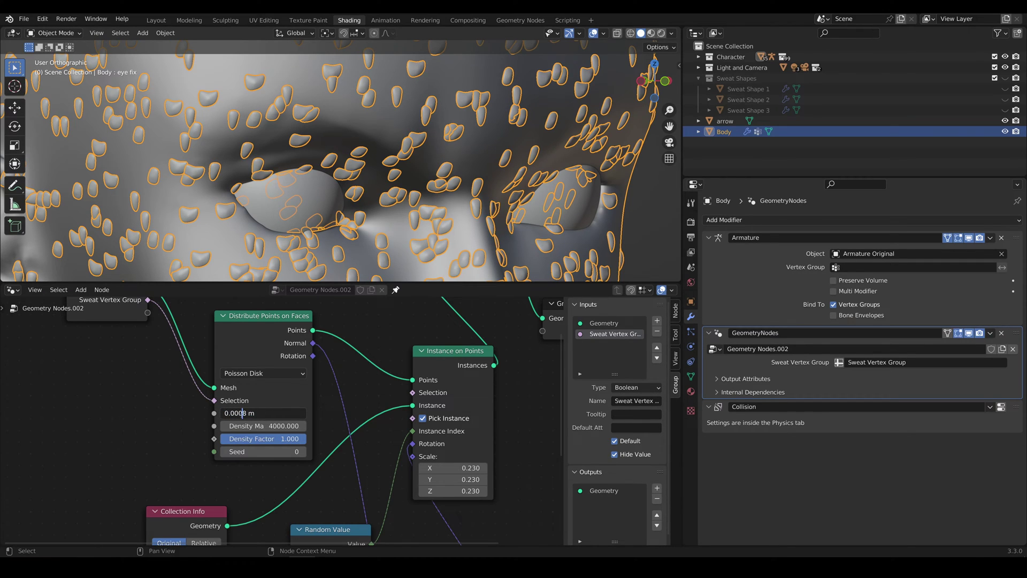
{"action": "key", "text": "BackSpace"}
{"action": "key", "text": "Return"}
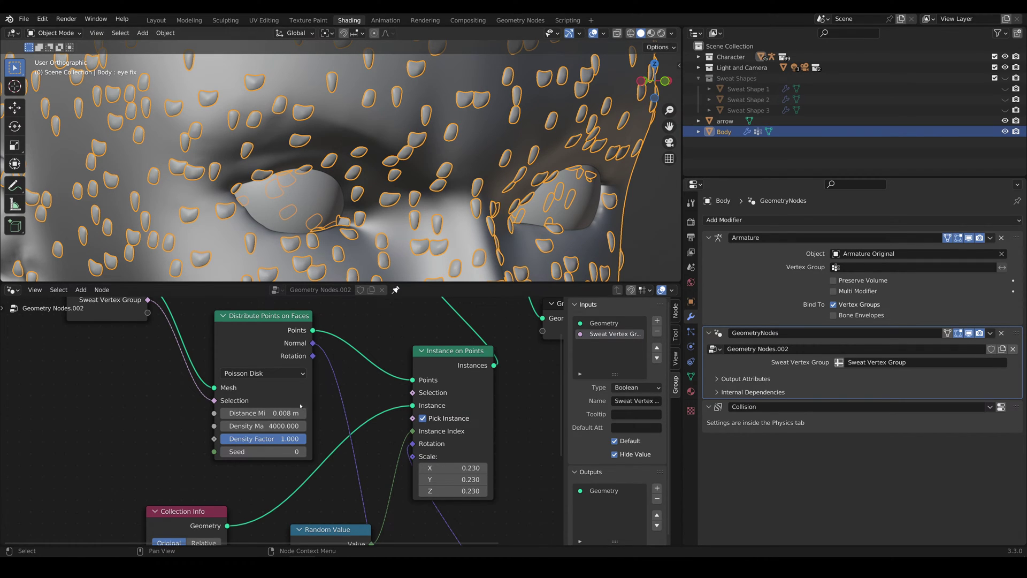
Set Distance Min in Distribute Points on Faces to 0.02 m and check the drops over the whole face.
{"action": "left_click", "coordinate": [281, 412]}
{"action": "left_click", "coordinate": [244, 414]}
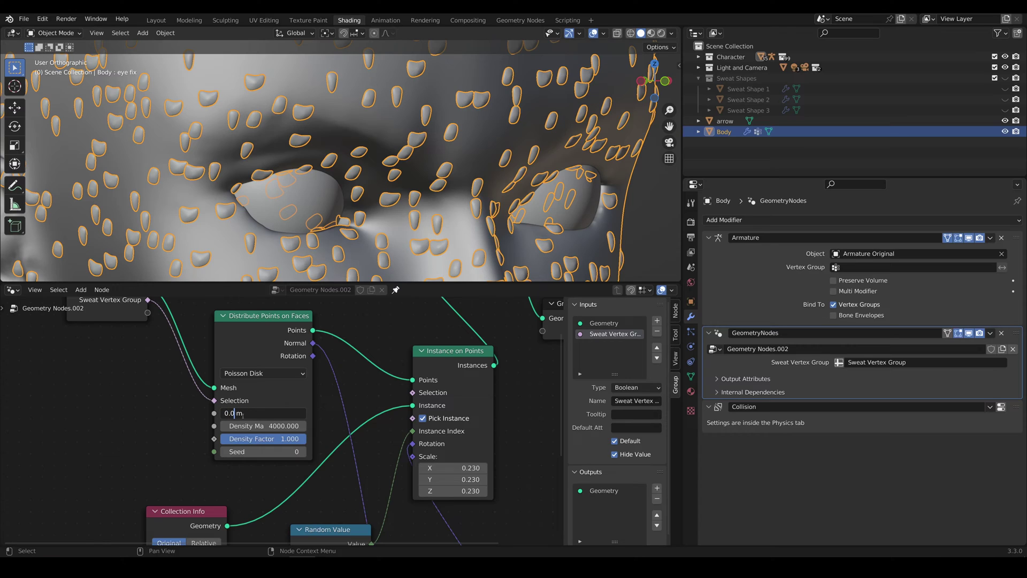
{"action": "key", "text": "Return"}
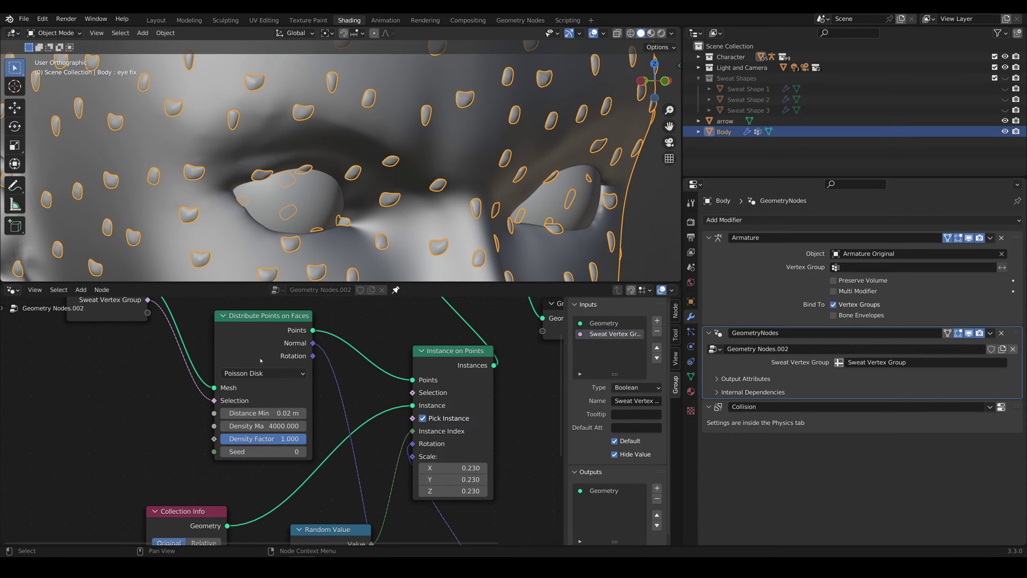
{"action": "scroll", "coordinate": [431, 198], "scroll_direction": "down", "scroll_amount": 5}
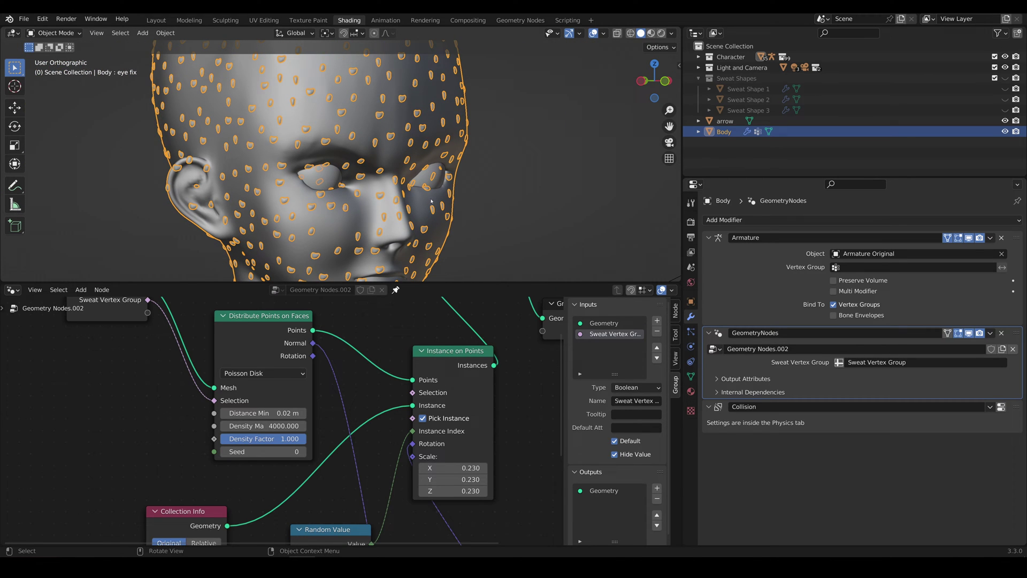
Examine the drops around the eyes and inside the nostrils for places where sweat does not belong.
{"action": "middle_click_drag", "start_coordinate": [430, 201], "coordinate": [406, 195]}
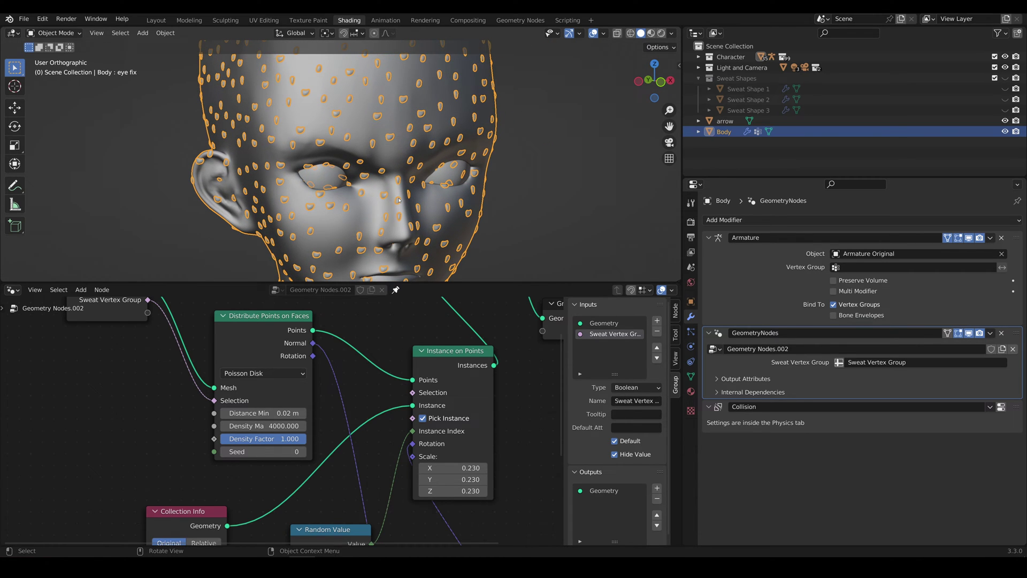
{"action": "middle_click_drag", "start_coordinate": [399, 200], "coordinate": [426, 186]}
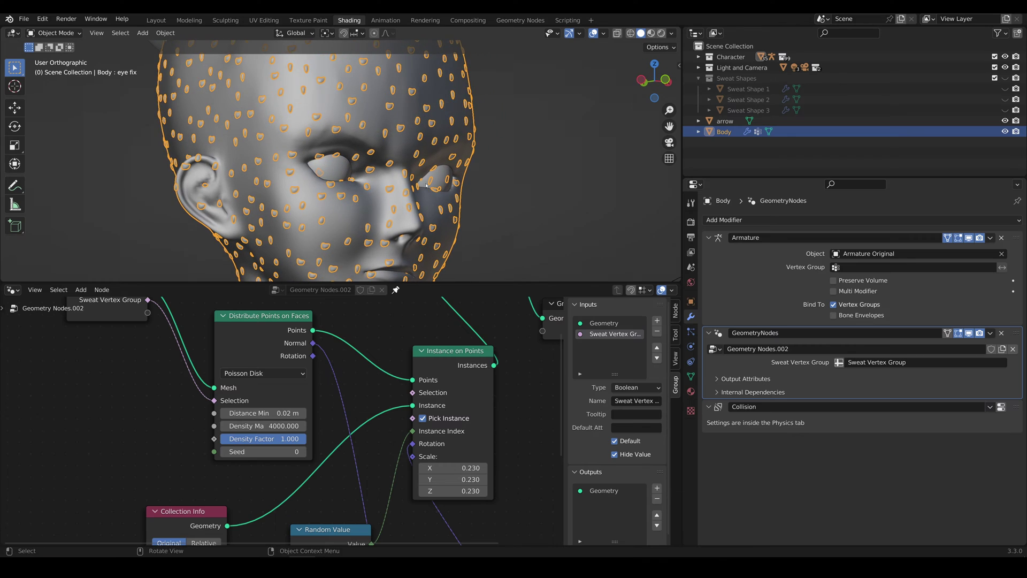
{"action": "scroll", "coordinate": [427, 186], "scroll_direction": "up", "scroll_amount": 10}
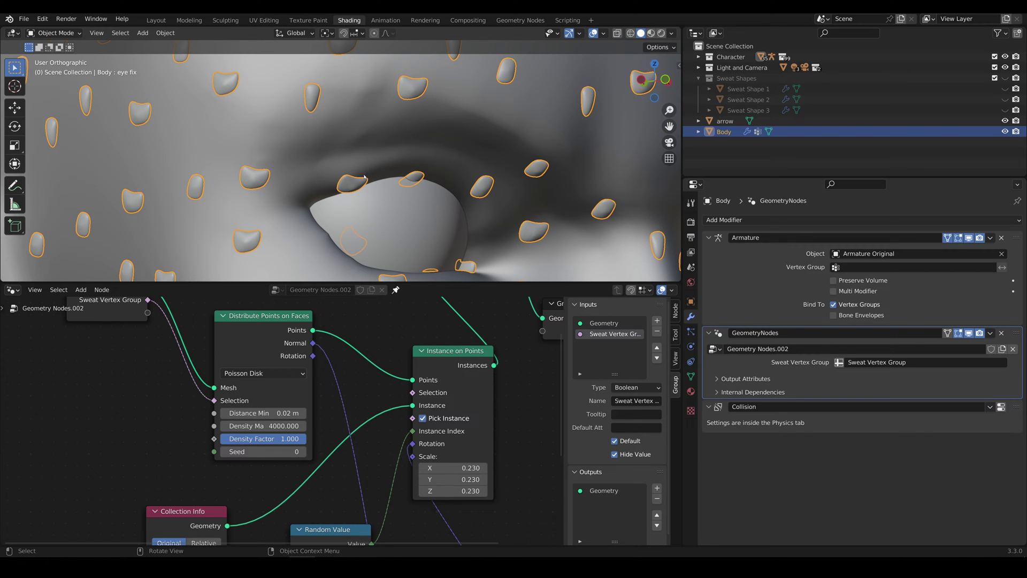
{"action": "middle_click_drag", "start_coordinate": [421, 203], "coordinate": [440, 173]}
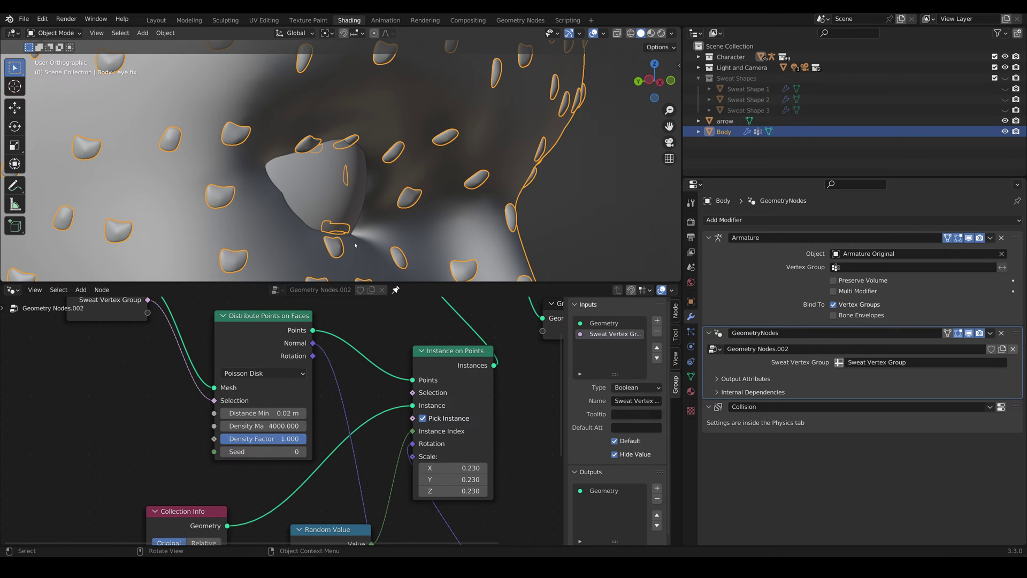
{"action": "middle_click_drag", "start_coordinate": [370, 208], "coordinate": [335, 117]}
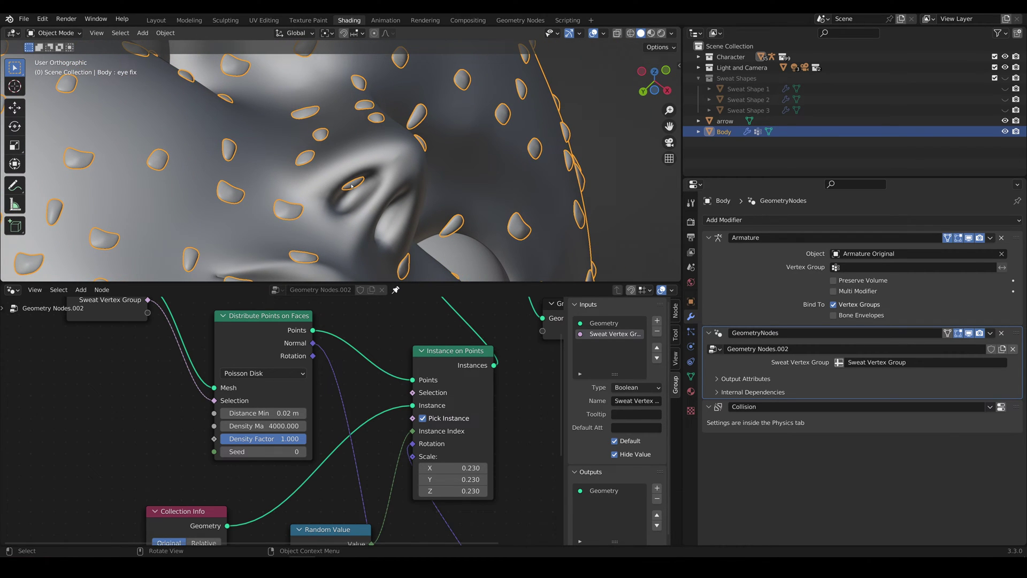
{"action": "middle_click_drag", "start_coordinate": [361, 166], "coordinate": [356, 200]}
{"action": "scroll", "coordinate": [361, 223], "scroll_direction": "down", "scroll_amount": 5}
Put Body into Weight Paint mode and show its vertex groups with Sweat Vertex Group active.
{"action": "key", "text": "ctrl+Tab"}
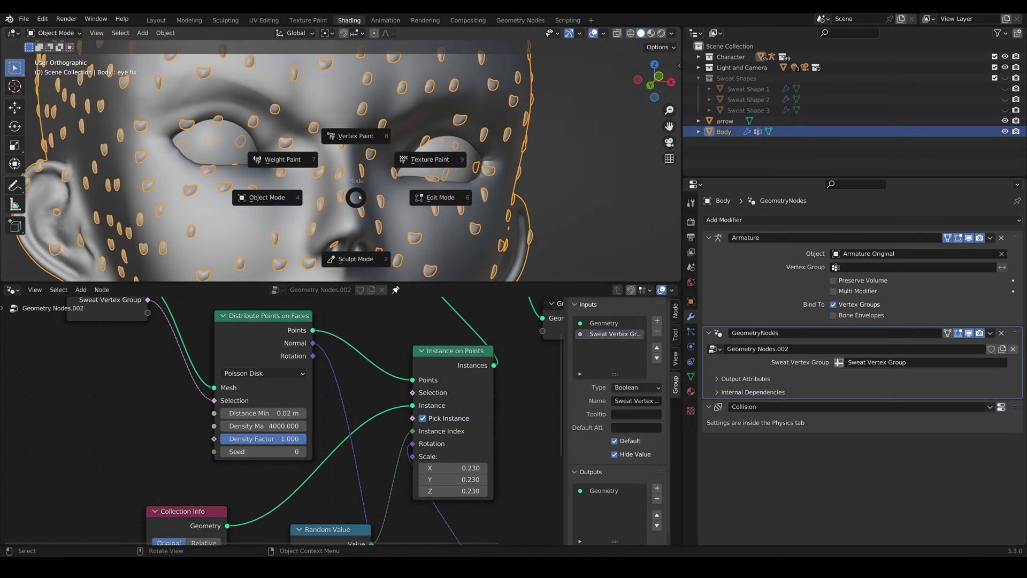
{"action": "left_click", "coordinate": [283, 159]}
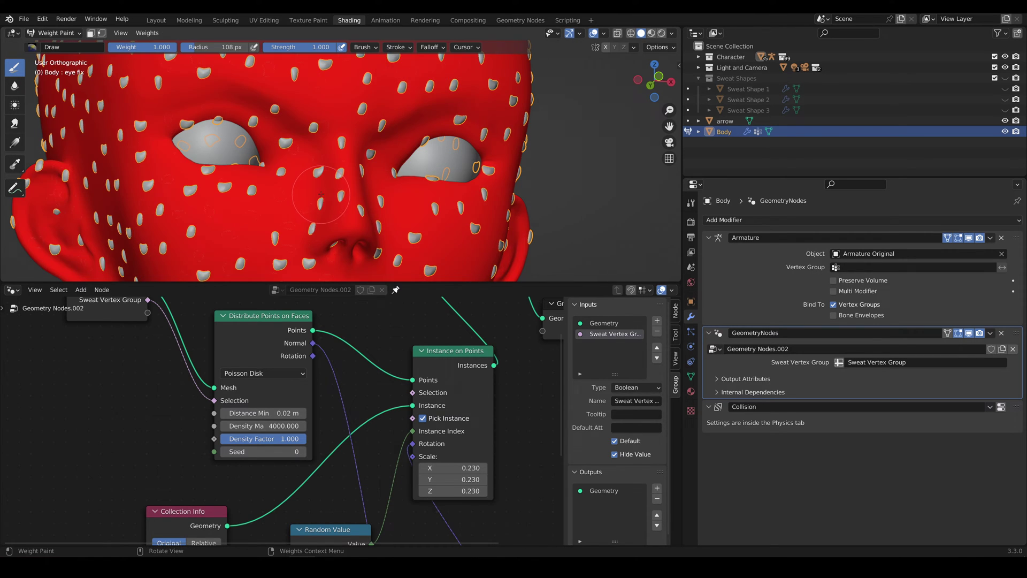
{"action": "mouse_move", "coordinate": [340, 199]}
{"action": "middle_mouse_down"}
{"action": "mouse_move", "coordinate": [362, 154]}
{"action": "mouse_move", "coordinate": [375, 161]}
{"action": "middle_mouse_up"}
{"action": "scroll", "coordinate": [387, 169], "scroll_direction": "down", "scroll_amount": 4}
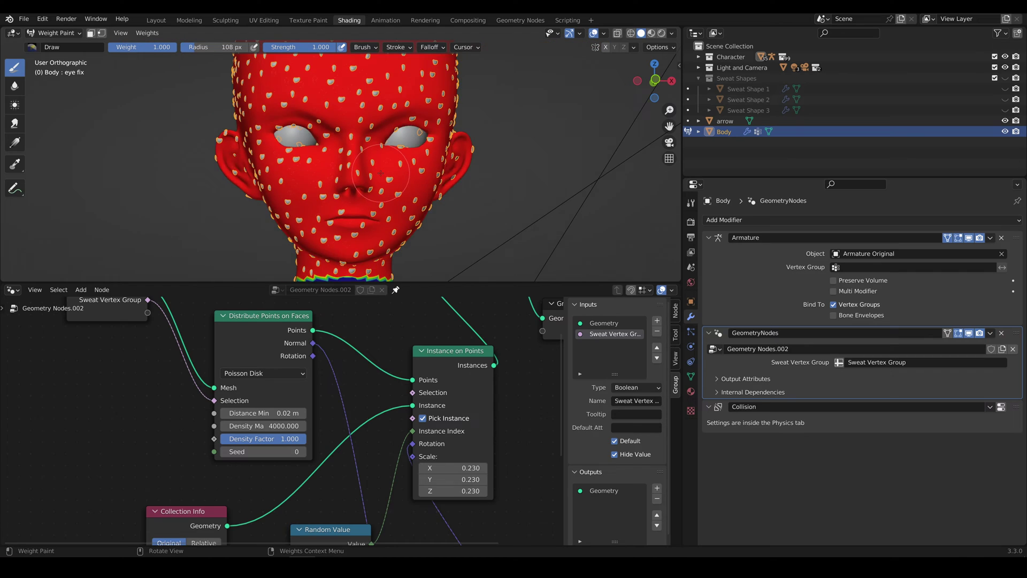
{"action": "scroll", "coordinate": [387, 169], "scroll_direction": "up", "scroll_amount": 2}
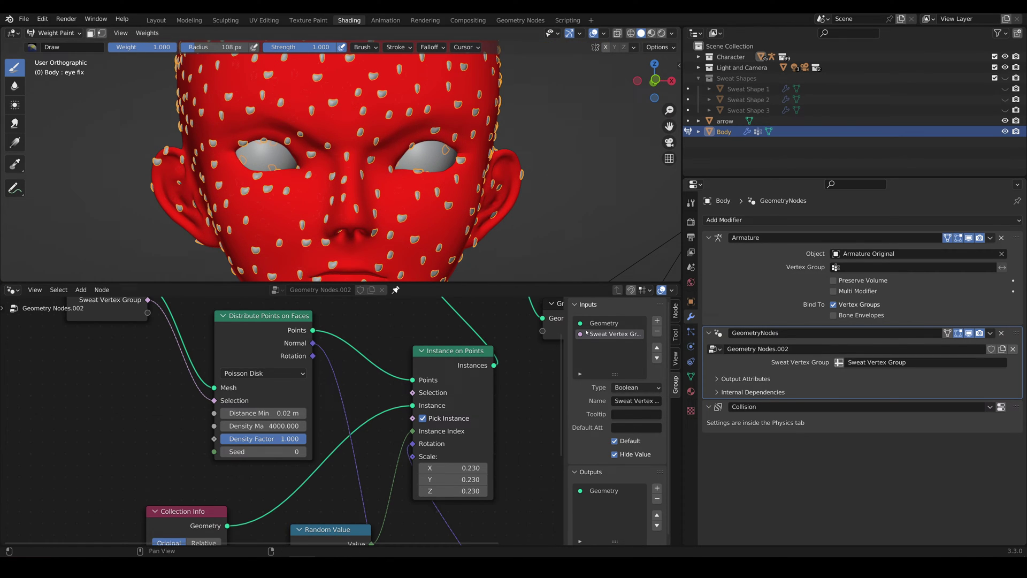
{"action": "left_click", "coordinate": [691, 376]}
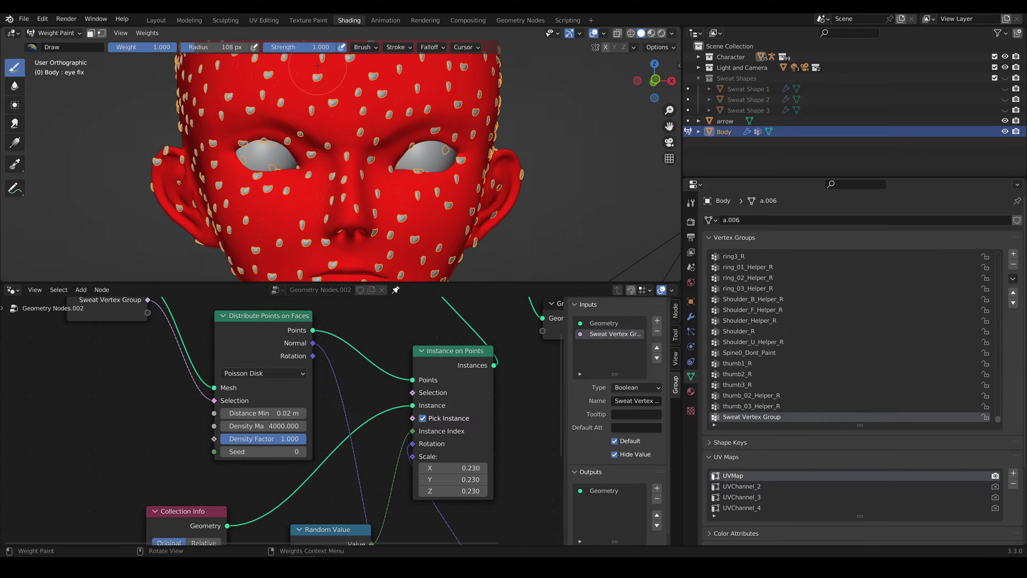
Check that the Draw brush blends with Subtract and set its Strength to 1.0.
{"action": "left_click", "coordinate": [368, 48]}
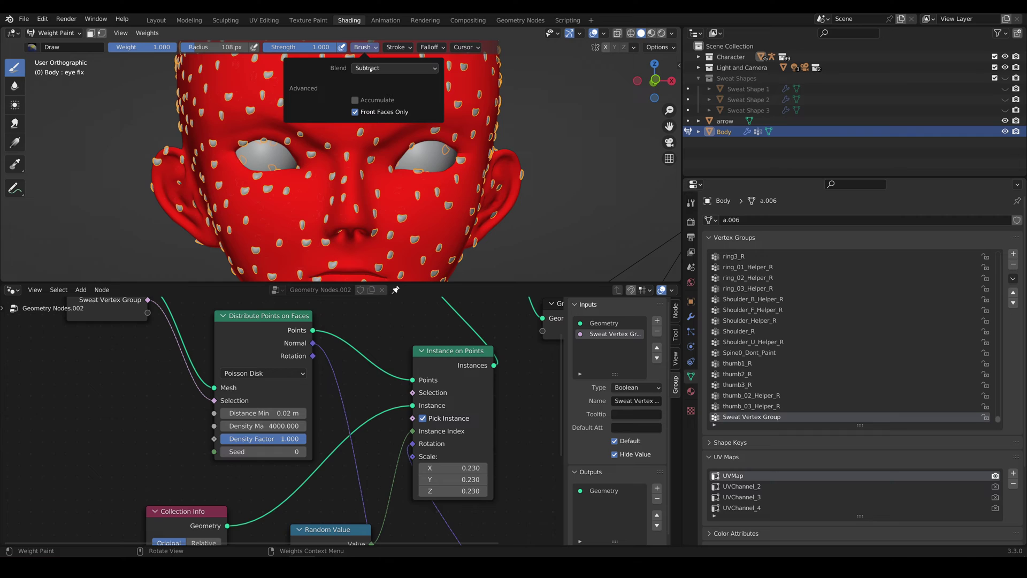
{"action": "left_click", "coordinate": [304, 48]}
{"action": "type", "text": "1.0"}
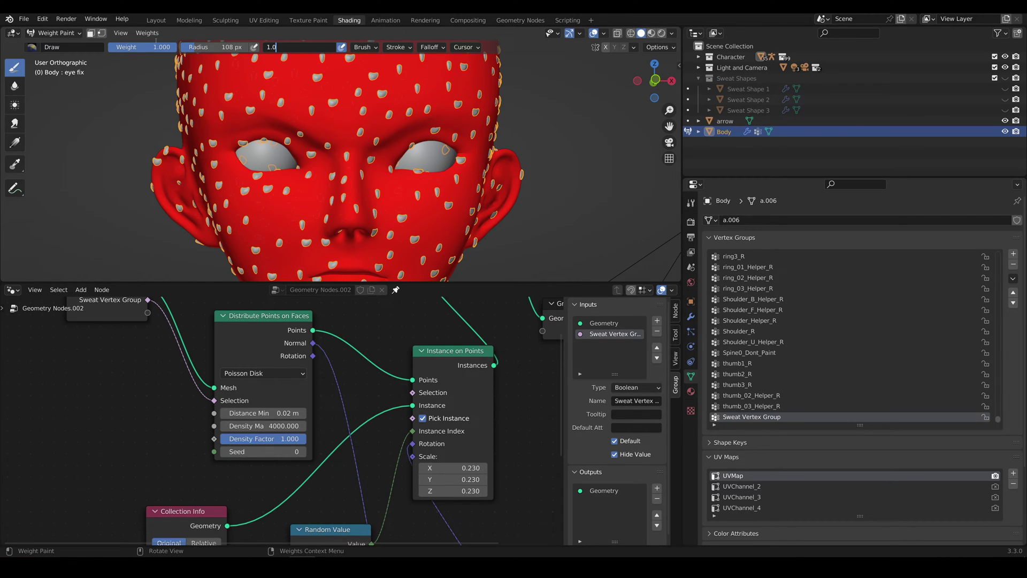
{"action": "key", "text": "Return"}
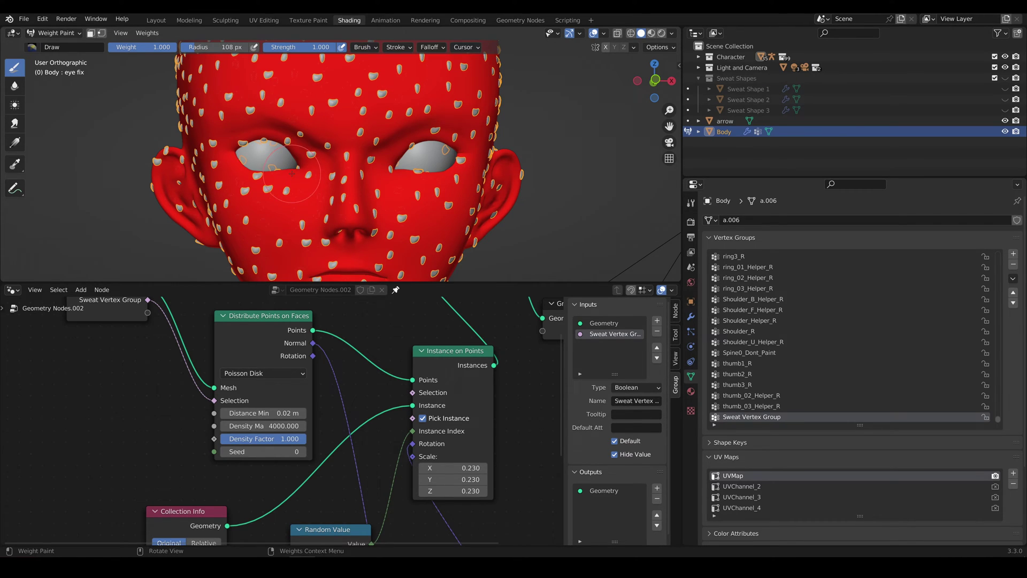
Erase the sweat weights around the character's right eye and along the eyebrow above it.
{"action": "middle_click_drag", "start_coordinate": [300, 176], "coordinate": [342, 182]}
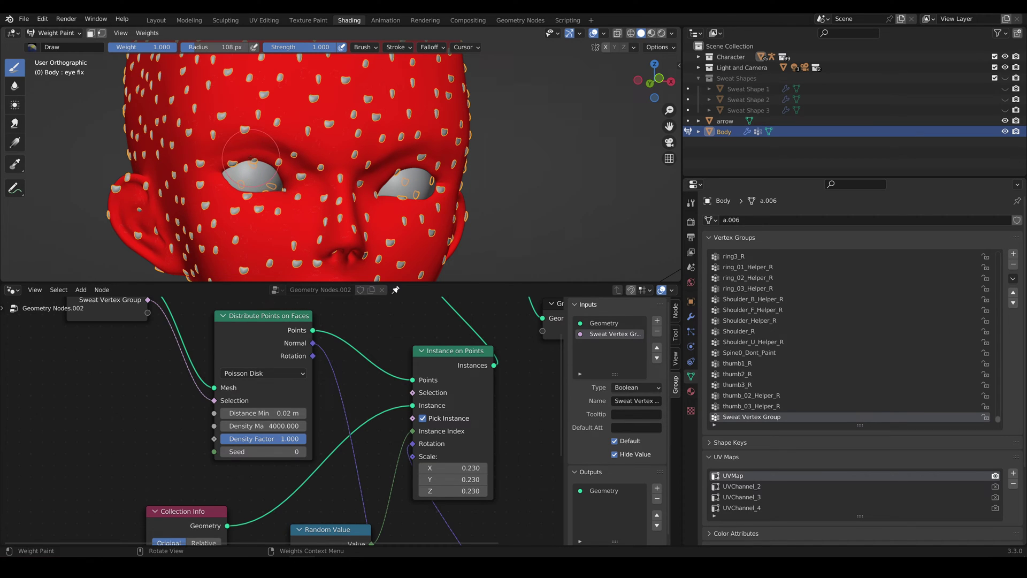
{"action": "scroll", "coordinate": [275, 155], "scroll_direction": "up", "scroll_amount": 2}
{"action": "left_click", "coordinate": [283, 146]}
{"action": "mouse_move", "coordinate": [283, 148]}
{"action": "left_mouse_down"}
{"action": "mouse_move", "coordinate": [235, 148]}
{"action": "mouse_move", "coordinate": [220, 167]}
{"action": "mouse_move", "coordinate": [238, 187]}
{"action": "mouse_move", "coordinate": [284, 199]}
{"action": "mouse_move", "coordinate": [261, 199]}
{"action": "mouse_move", "coordinate": [321, 195]}
{"action": "mouse_move", "coordinate": [307, 189]}
{"action": "mouse_move", "coordinate": [316, 190]}
{"action": "mouse_move", "coordinate": [301, 136]}
{"action": "mouse_move", "coordinate": [305, 145]}
{"action": "mouse_move", "coordinate": [245, 126]}
{"action": "left_mouse_up"}
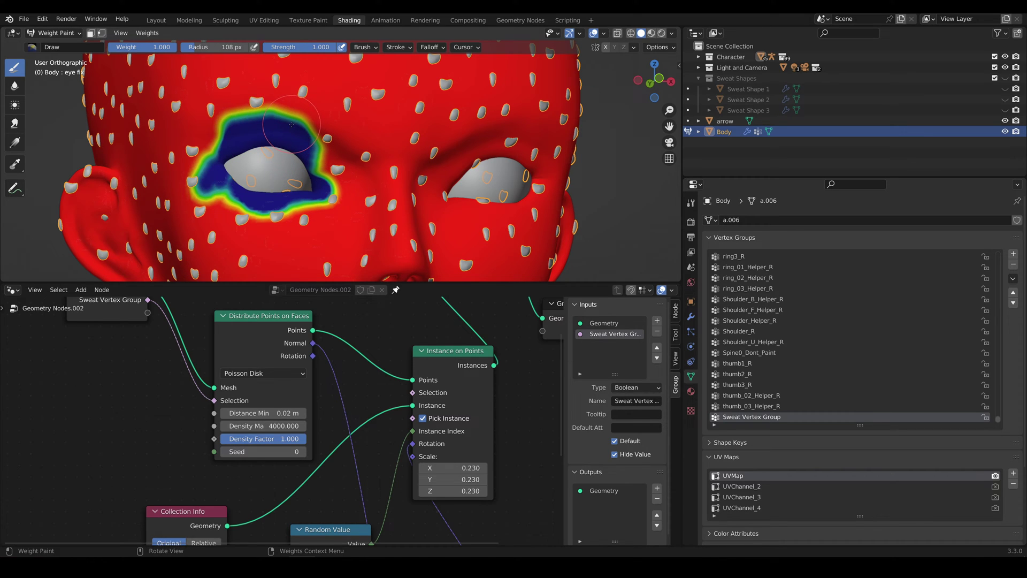
{"action": "middle_click_drag", "start_coordinate": [251, 122], "coordinate": [275, 110]}
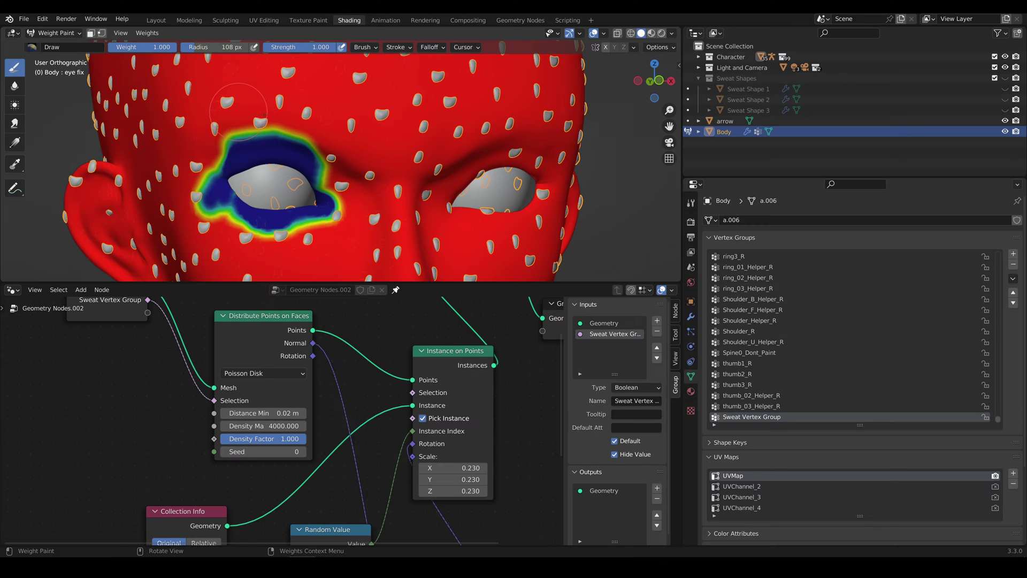
{"action": "mouse_move", "coordinate": [230, 104]}
{"action": "left_mouse_down"}
{"action": "mouse_move", "coordinate": [283, 107]}
{"action": "mouse_move", "coordinate": [267, 104]}
{"action": "mouse_move", "coordinate": [342, 140]}
{"action": "mouse_move", "coordinate": [321, 106]}
{"action": "mouse_move", "coordinate": [274, 101]}
{"action": "mouse_move", "coordinate": [323, 120]}
{"action": "mouse_move", "coordinate": [230, 104]}
{"action": "mouse_move", "coordinate": [244, 105]}
{"action": "left_mouse_up"}
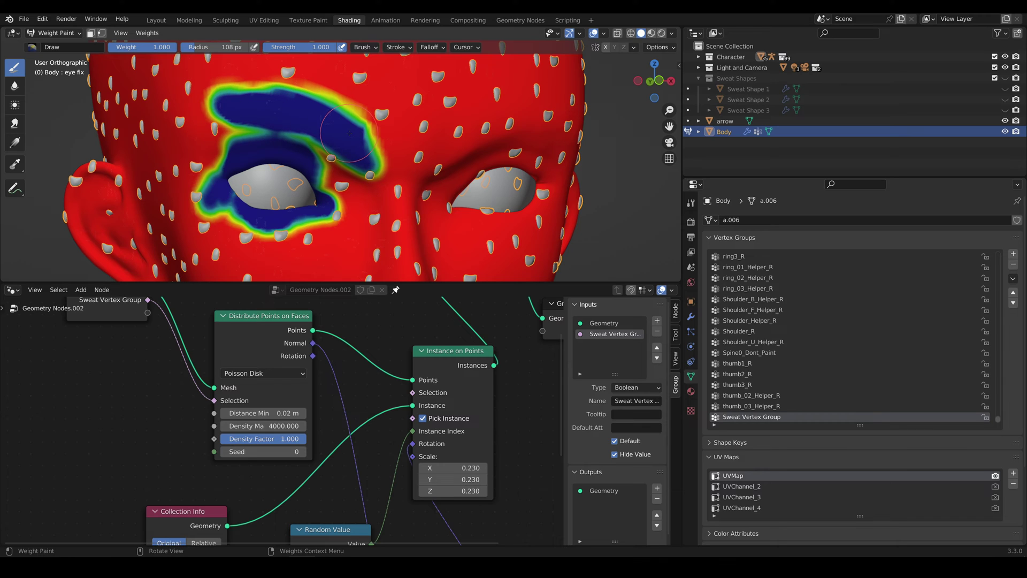
Erase the sweat weights around the character's left eye and along its eyebrow.
{"action": "mouse_move", "coordinate": [215, 226]}
{"action": "middle_mouse_down", "text": "shift"}
{"action": "mouse_move", "coordinate": [149, 176]}
{"action": "mouse_move", "coordinate": [306, 150]}
{"action": "middle_mouse_up", "text": "shift"}
{"action": "mouse_move", "coordinate": [306, 150]}
{"action": "left_mouse_down"}
{"action": "mouse_move", "coordinate": [287, 176]}
{"action": "mouse_move", "coordinate": [294, 186]}
{"action": "mouse_move", "coordinate": [280, 182]}
{"action": "mouse_move", "coordinate": [354, 186]}
{"action": "mouse_move", "coordinate": [386, 168]}
{"action": "mouse_move", "coordinate": [379, 175]}
{"action": "mouse_move", "coordinate": [388, 160]}
{"action": "mouse_move", "coordinate": [384, 169]}
{"action": "mouse_move", "coordinate": [380, 145]}
{"action": "mouse_move", "coordinate": [351, 132]}
{"action": "mouse_move", "coordinate": [374, 135]}
{"action": "mouse_move", "coordinate": [334, 128]}
{"action": "mouse_move", "coordinate": [369, 133]}
{"action": "mouse_move", "coordinate": [340, 122]}
{"action": "mouse_move", "coordinate": [367, 121]}
{"action": "mouse_move", "coordinate": [384, 139]}
{"action": "mouse_move", "coordinate": [314, 125]}
{"action": "mouse_move", "coordinate": [293, 137]}
{"action": "left_mouse_up"}
{"action": "scroll", "coordinate": [294, 136], "scroll_direction": "up", "scroll_amount": 2, "text": "shift"}
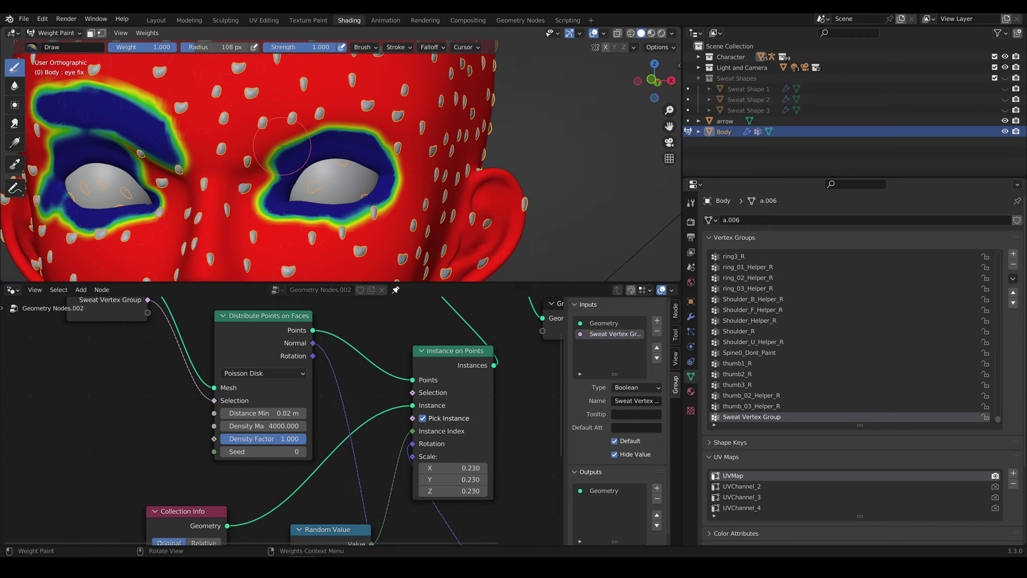
{"action": "mouse_move", "coordinate": [354, 113]}
{"action": "left_mouse_down"}
{"action": "mouse_move", "coordinate": [280, 122]}
{"action": "mouse_move", "coordinate": [382, 104]}
{"action": "mouse_move", "coordinate": [372, 109]}
{"action": "mouse_move", "coordinate": [396, 102]}
{"action": "mouse_move", "coordinate": [394, 86]}
{"action": "mouse_move", "coordinate": [412, 107]}
{"action": "left_mouse_up"}
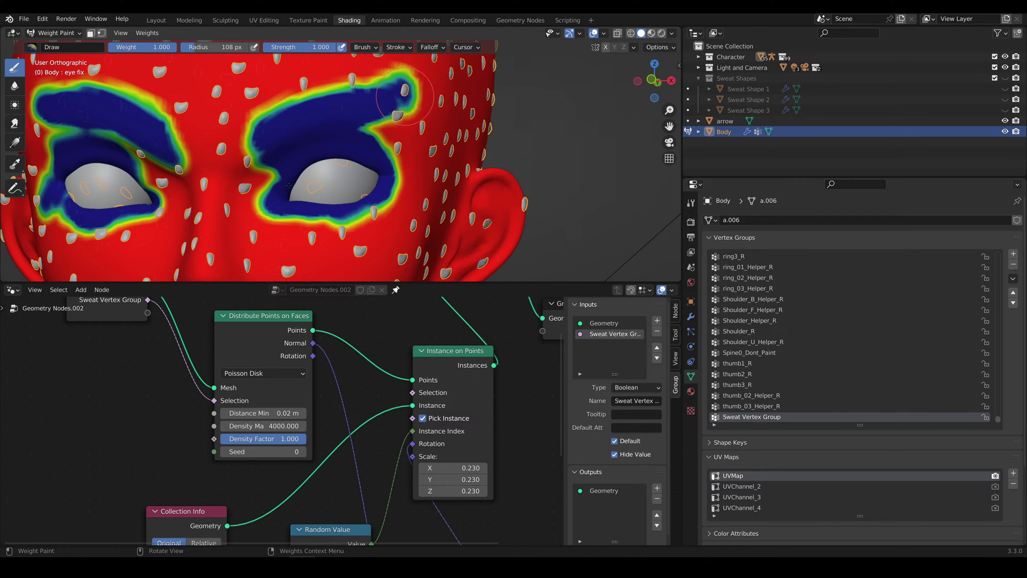
Erase the sweat weights over the nostrils and the lips.
{"action": "mouse_move", "coordinate": [412, 107]}
{"action": "middle_mouse_down"}
{"action": "mouse_move", "coordinate": [279, 161]}
{"action": "mouse_move", "coordinate": [279, 147]}
{"action": "middle_mouse_up"}
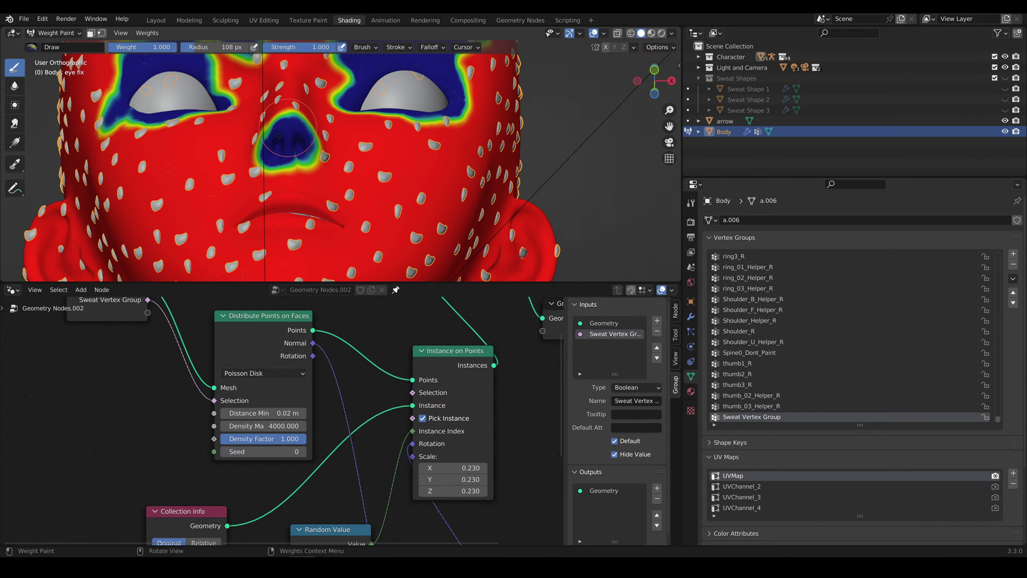
{"action": "mouse_move", "coordinate": [279, 137]}
{"action": "middle_mouse_down"}
{"action": "mouse_move", "coordinate": [308, 199]}
{"action": "mouse_move", "coordinate": [333, 211]}
{"action": "mouse_move", "coordinate": [270, 145]}
{"action": "middle_mouse_up"}
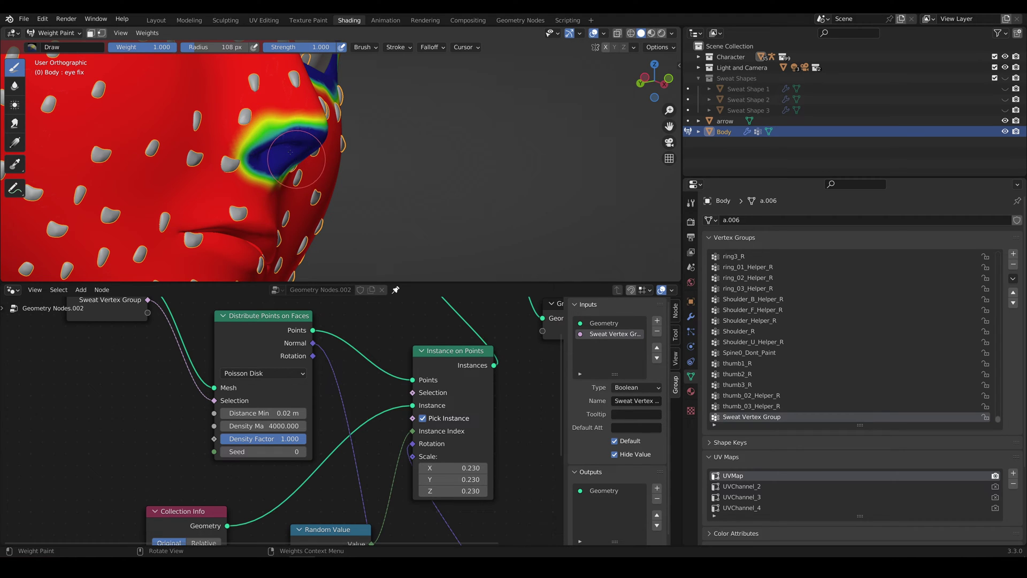
{"action": "mouse_move", "coordinate": [284, 154]}
{"action": "middle_mouse_down"}
{"action": "mouse_move", "coordinate": [267, 149]}
{"action": "mouse_move", "coordinate": [264, 208]}
{"action": "middle_mouse_up"}
{"action": "mouse_move", "coordinate": [265, 209]}
{"action": "left_mouse_down"}
{"action": "mouse_move", "coordinate": [192, 217]}
{"action": "mouse_move", "coordinate": [280, 212]}
{"action": "mouse_move", "coordinate": [343, 235]}
{"action": "mouse_move", "coordinate": [310, 246]}
{"action": "mouse_move", "coordinate": [275, 240]}
{"action": "mouse_move", "coordinate": [321, 235]}
{"action": "mouse_move", "coordinate": [292, 239]}
{"action": "left_mouse_up"}
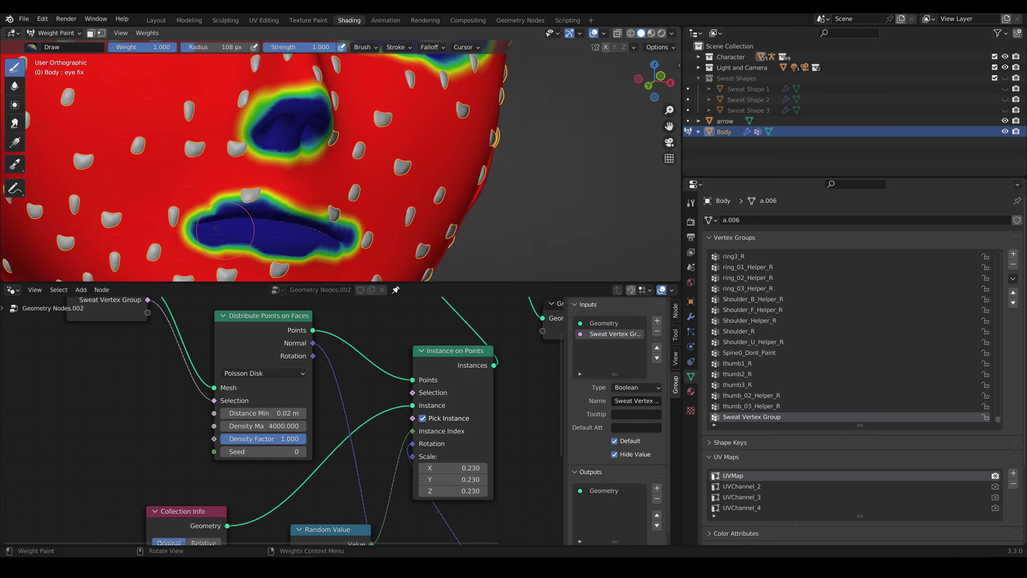
{"action": "mouse_move", "coordinate": [217, 228]}
{"action": "left_mouse_down"}
{"action": "mouse_move", "coordinate": [229, 201]}
{"action": "mouse_move", "coordinate": [300, 200]}
{"action": "mouse_move", "coordinate": [326, 211]}
{"action": "mouse_move", "coordinate": [284, 201]}
{"action": "mouse_move", "coordinate": [352, 222]}
{"action": "mouse_move", "coordinate": [330, 215]}
{"action": "mouse_move", "coordinate": [363, 243]}
{"action": "mouse_move", "coordinate": [323, 251]}
{"action": "mouse_move", "coordinate": [330, 258]}
{"action": "mouse_move", "coordinate": [214, 239]}
{"action": "mouse_move", "coordinate": [182, 228]}
{"action": "mouse_move", "coordinate": [177, 213]}
{"action": "mouse_move", "coordinate": [208, 187]}
{"action": "mouse_move", "coordinate": [340, 213]}
{"action": "left_mouse_up"}
{"action": "mouse_move", "coordinate": [340, 213]}
{"action": "middle_mouse_down"}
{"action": "mouse_move", "coordinate": [306, 224]}
{"action": "mouse_move", "coordinate": [371, 205]}
{"action": "middle_mouse_up"}
Switch the viewport to rendered shading, return Body to Object Mode and deselect it.
{"action": "scroll", "coordinate": [306, 224], "scroll_direction": "down", "scroll_amount": 4}
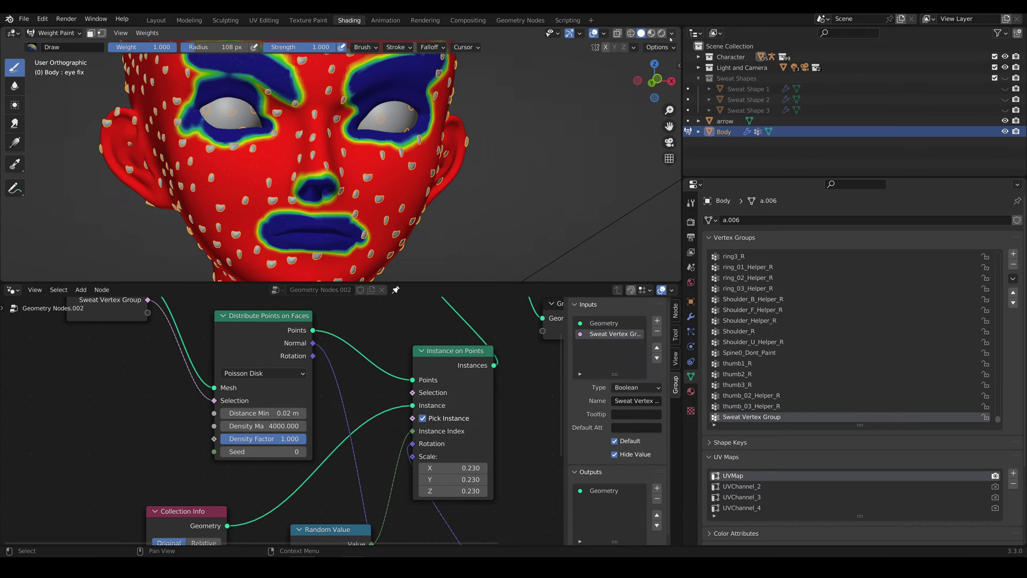
{"action": "key", "text": "z"}
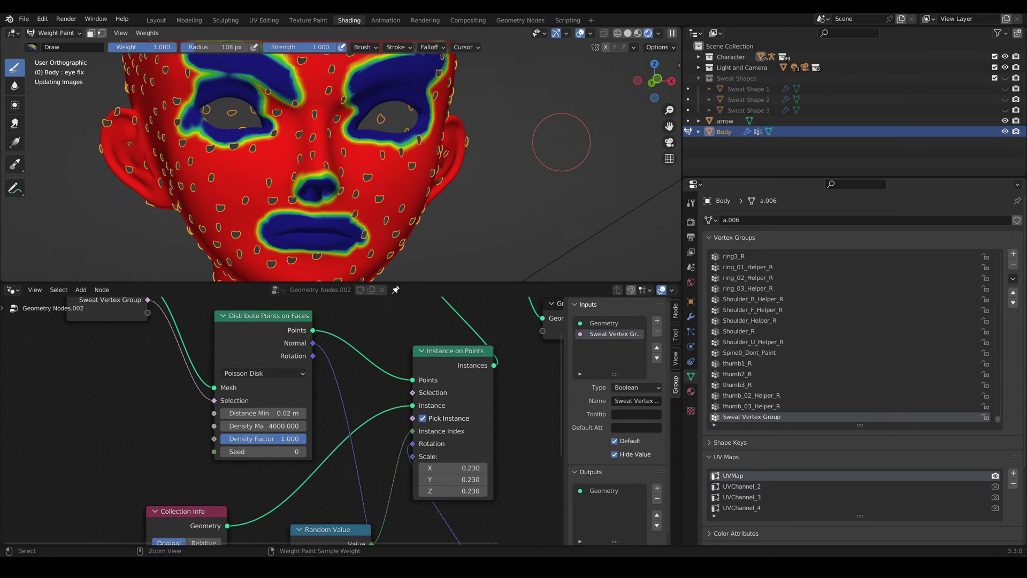
{"action": "key", "text": "ctrl+Tab"}
{"action": "left_click", "coordinate": [481, 144]}
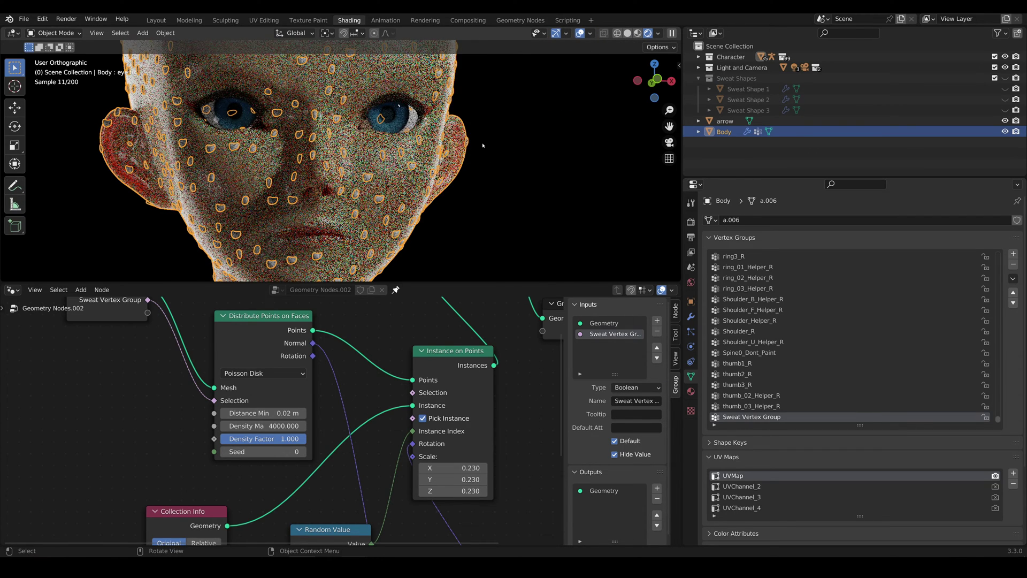
{"action": "left_click", "coordinate": [480, 161]}
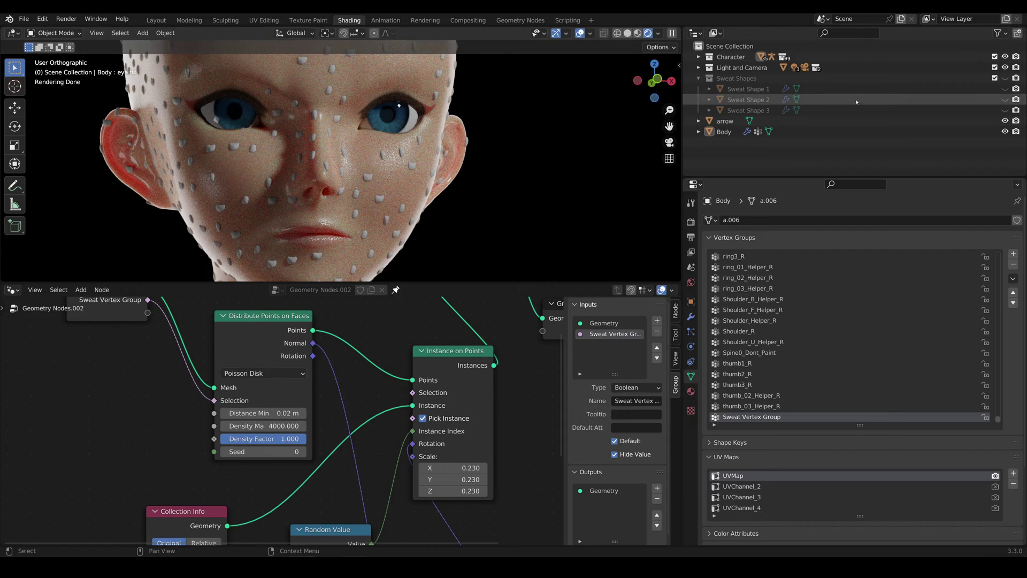
Unhide the three sweat shapes and assign the existing Sweat material to Sweat Shape 1.
{"action": "left_click_drag", "start_coordinate": [1005, 89], "coordinate": [1005, 110]}
{"action": "left_click", "coordinate": [753, 90]}
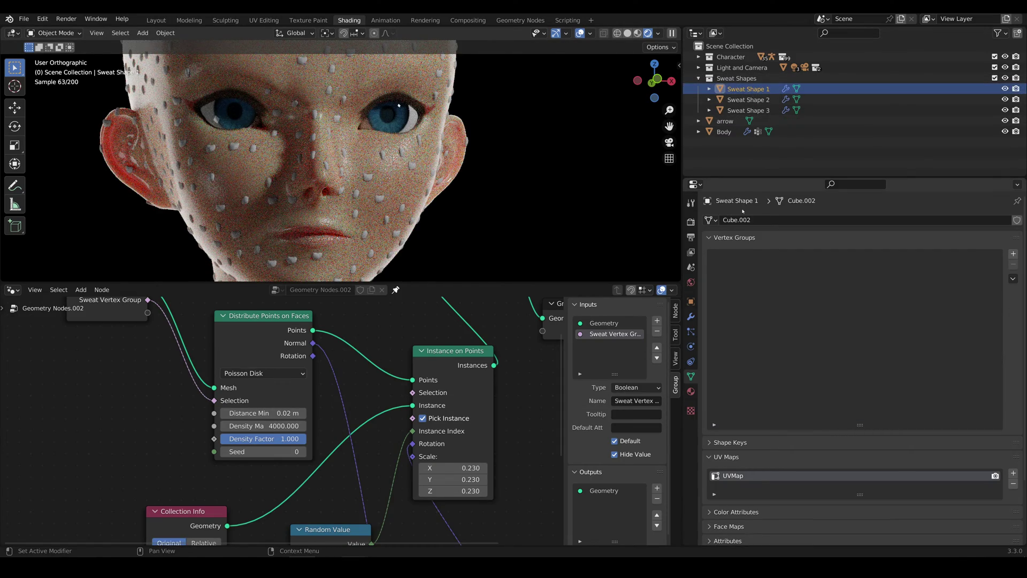
{"action": "left_click", "coordinate": [690, 282]}
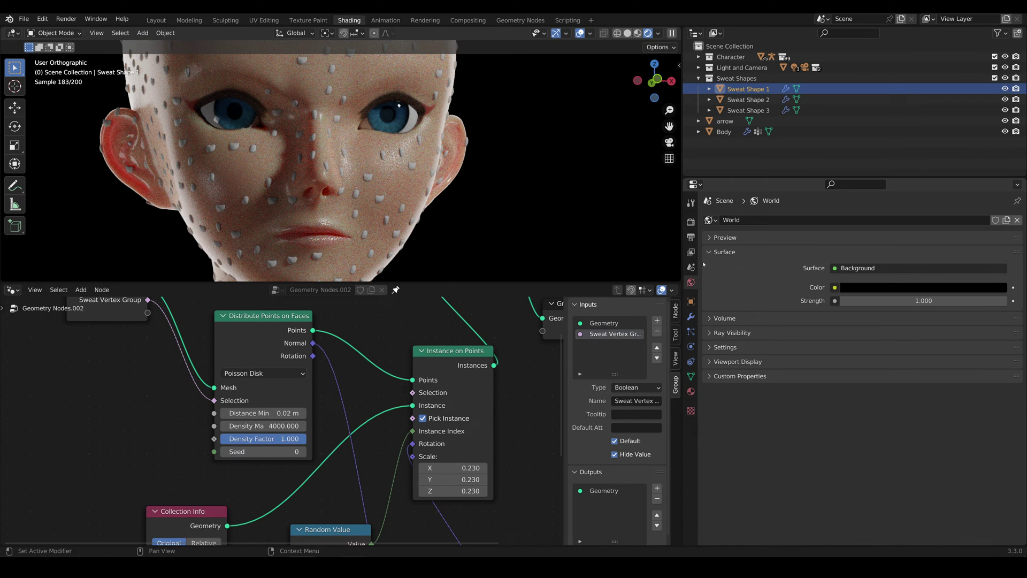
{"action": "left_click", "coordinate": [690, 392]}
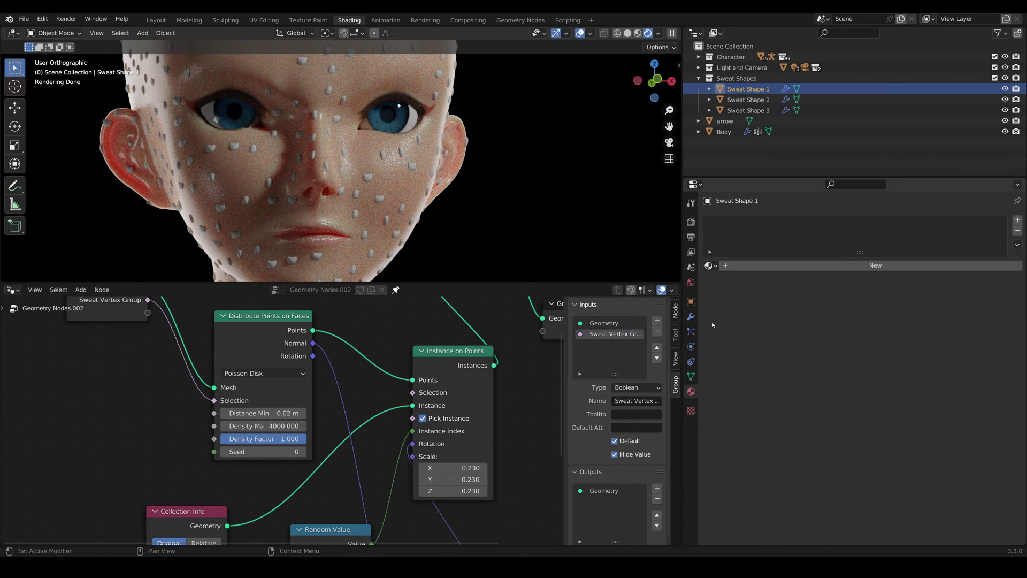
{"action": "left_click", "coordinate": [710, 266]}
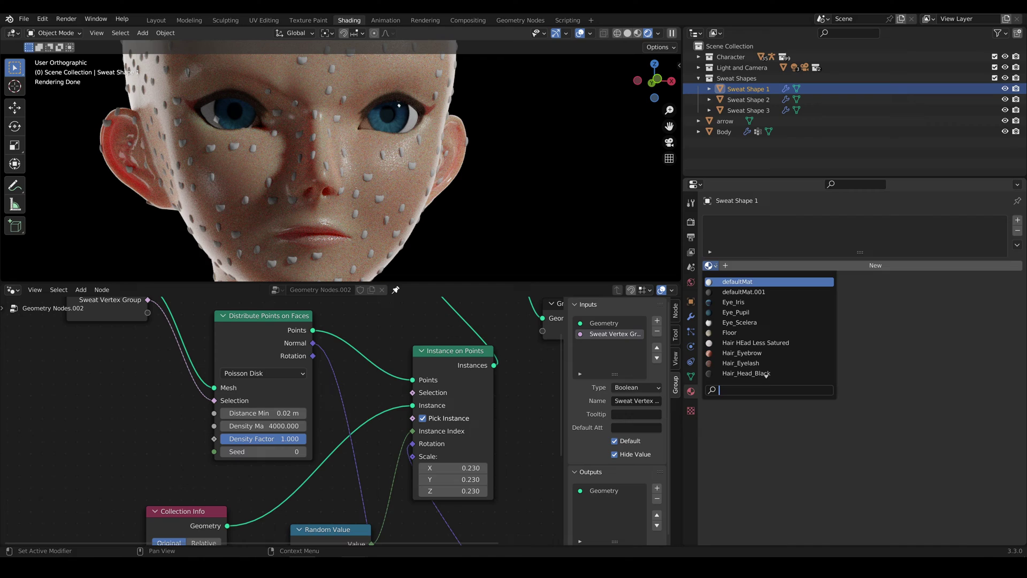
{"action": "type", "text": "sw"}
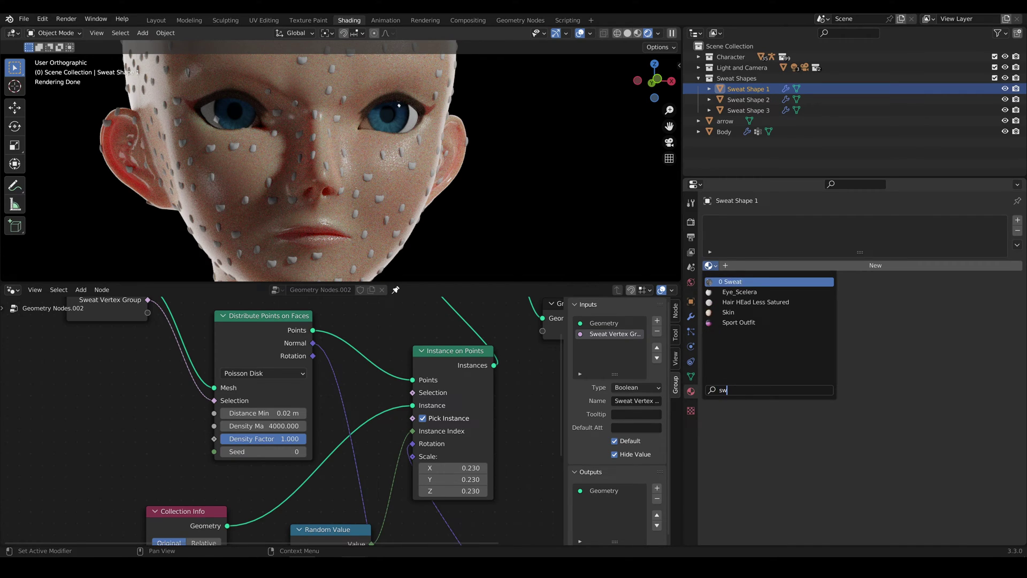
{"action": "left_click", "coordinate": [741, 282]}
Assign the existing Sweat material to Sweat Shape 2.
{"action": "left_click", "coordinate": [748, 100]}
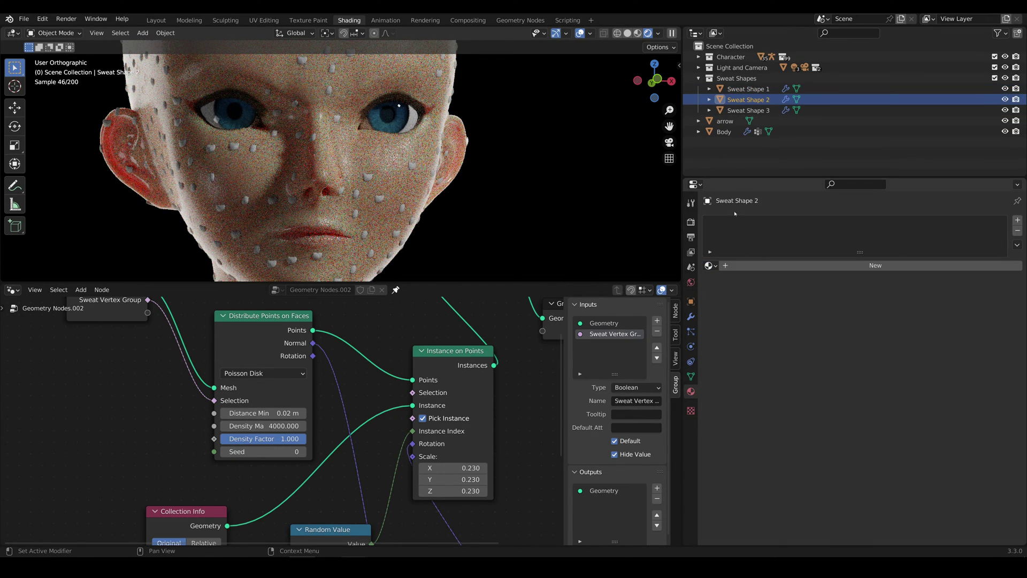
{"action": "left_click", "coordinate": [712, 266]}
{"action": "type", "text": "sw"}
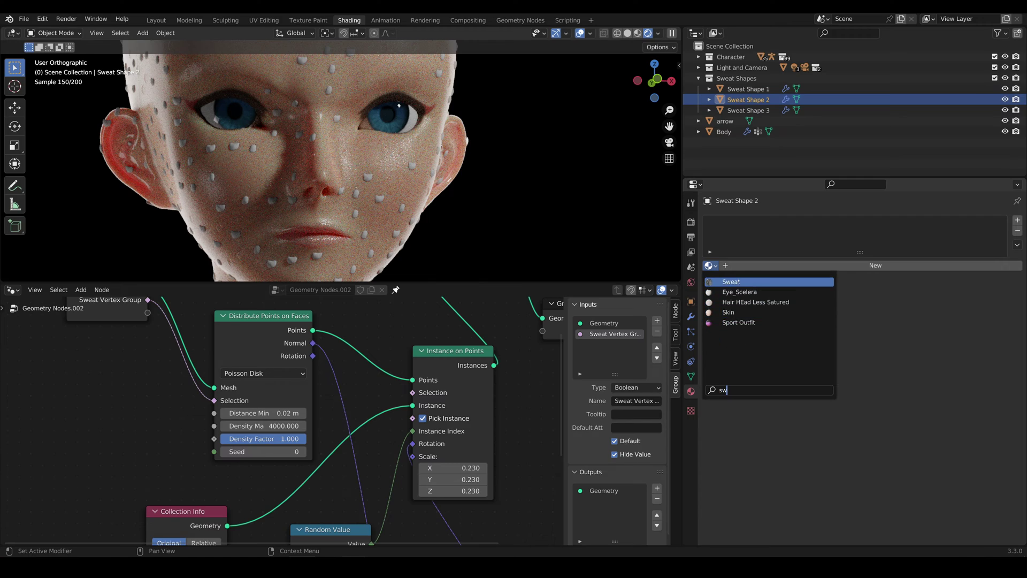
{"action": "key", "text": "Return"}
Assign the existing Sweat material to Sweat Shape 3.
{"action": "left_click", "coordinate": [749, 110]}
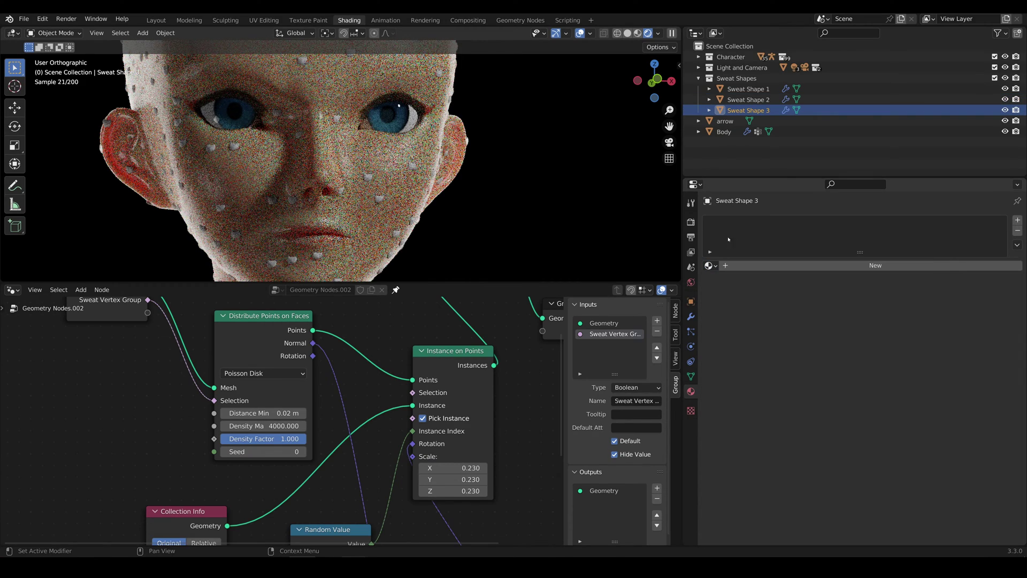
{"action": "left_click", "coordinate": [709, 266]}
{"action": "type", "text": "sw"}
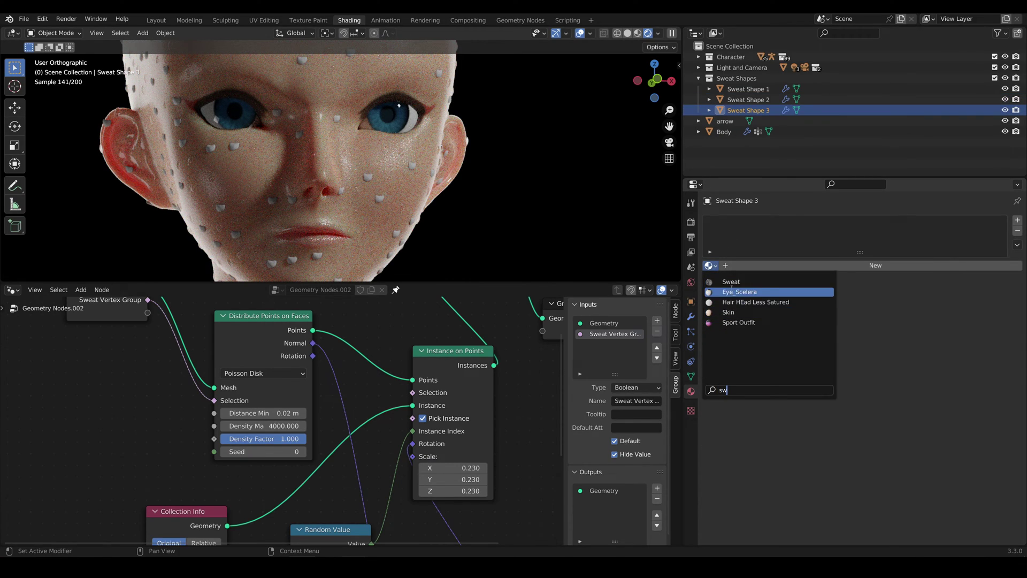
{"action": "left_click", "coordinate": [731, 283]}
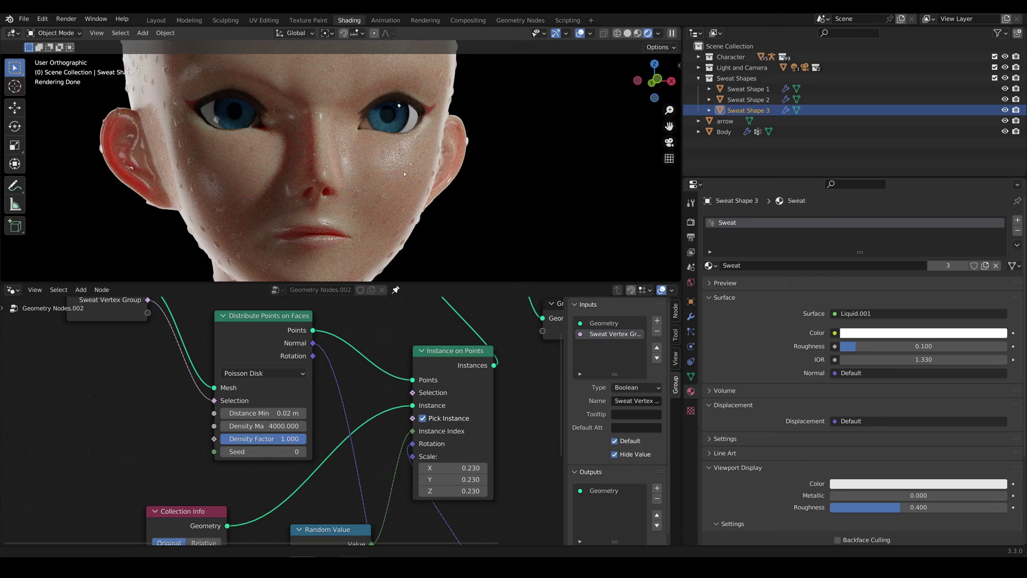
{"action": "middle_click_drag", "start_coordinate": [410, 180], "coordinate": [414, 204]}
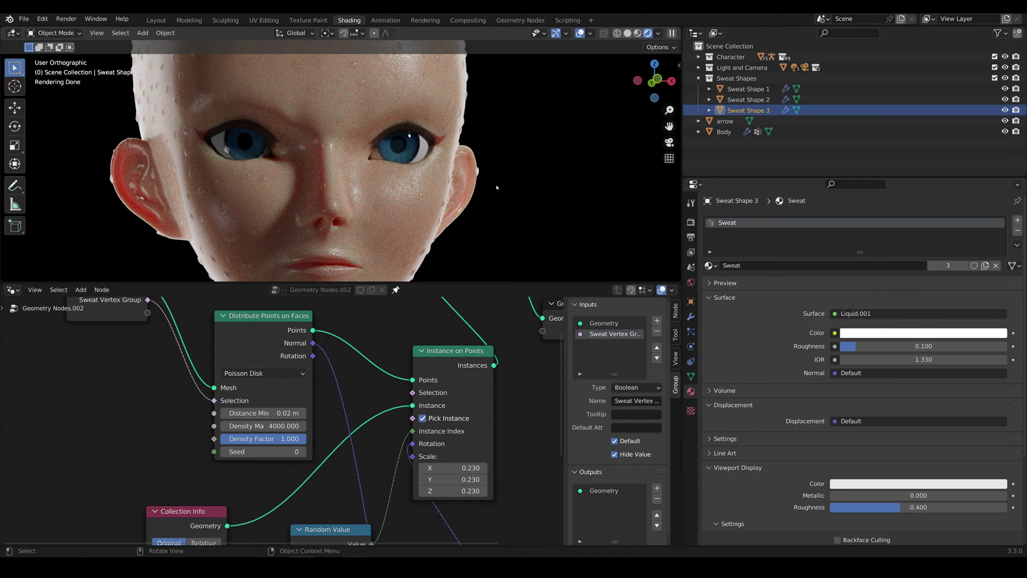
Switch the node area to the Shader Editor and open the Sweat material's Liquid.001 group to examine its nodes.
{"action": "left_click", "coordinate": [16, 290]}
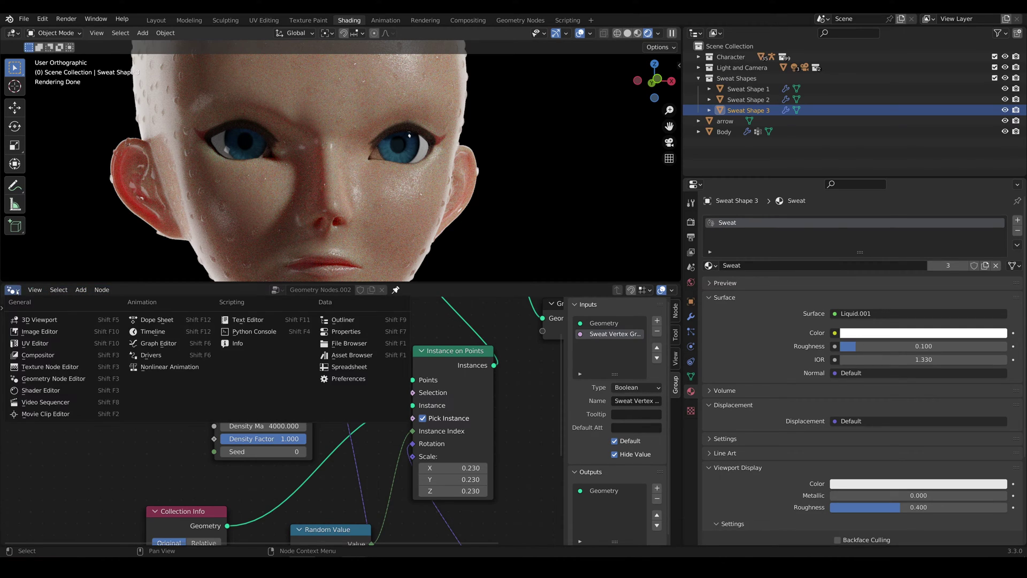
{"action": "left_click", "coordinate": [45, 390]}
{"action": "key", "text": "Home"}
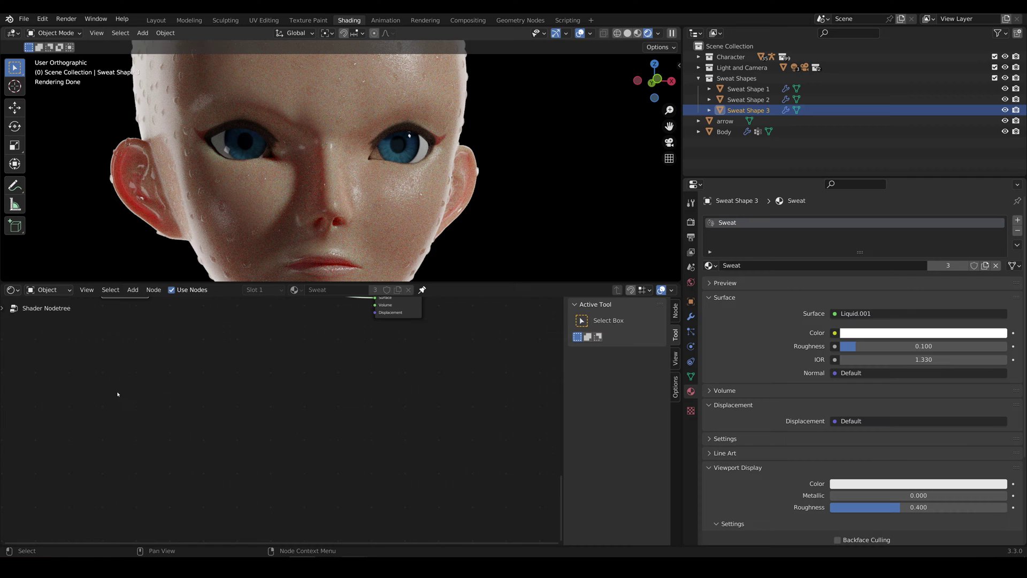
{"action": "middle_click_drag", "start_coordinate": [239, 381], "coordinate": [305, 472]}
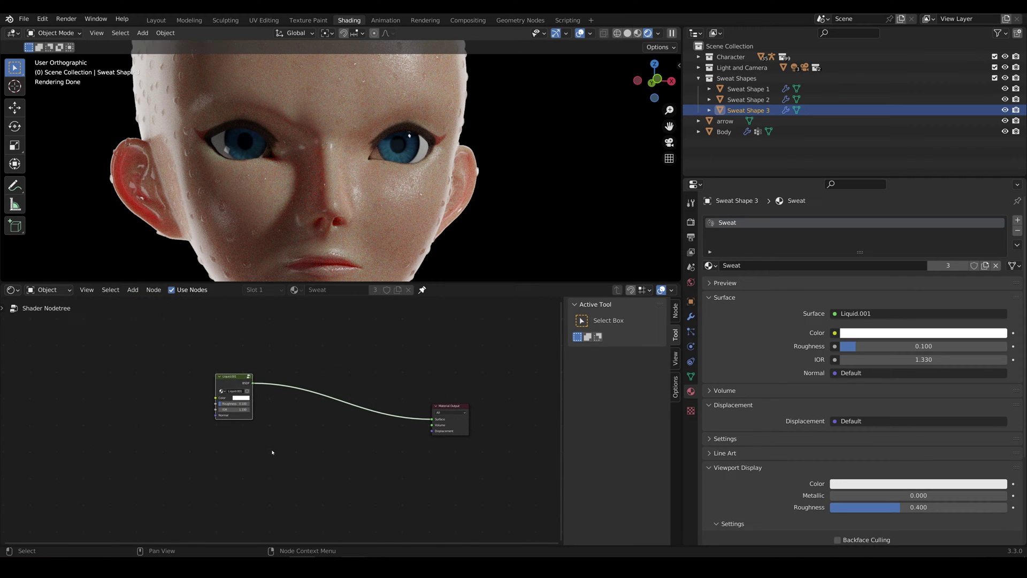
{"action": "scroll", "coordinate": [296, 468], "scroll_direction": "up", "scroll_amount": 2}
{"action": "scroll", "coordinate": [327, 474], "scroll_direction": "up", "scroll_amount": 1}
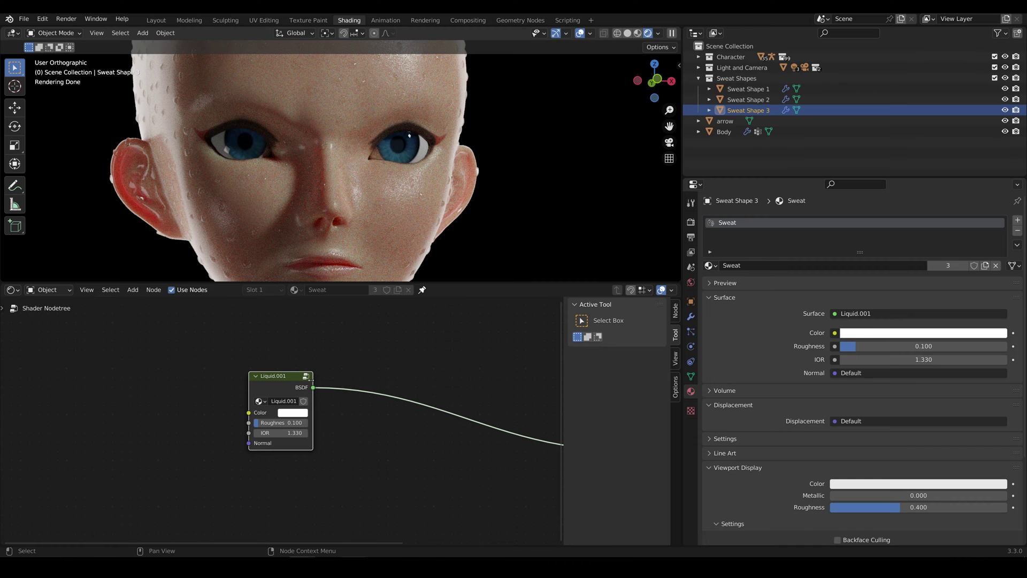
{"action": "left_click", "coordinate": [306, 377]}
{"action": "scroll", "coordinate": [320, 374], "scroll_direction": "down", "scroll_amount": 2}
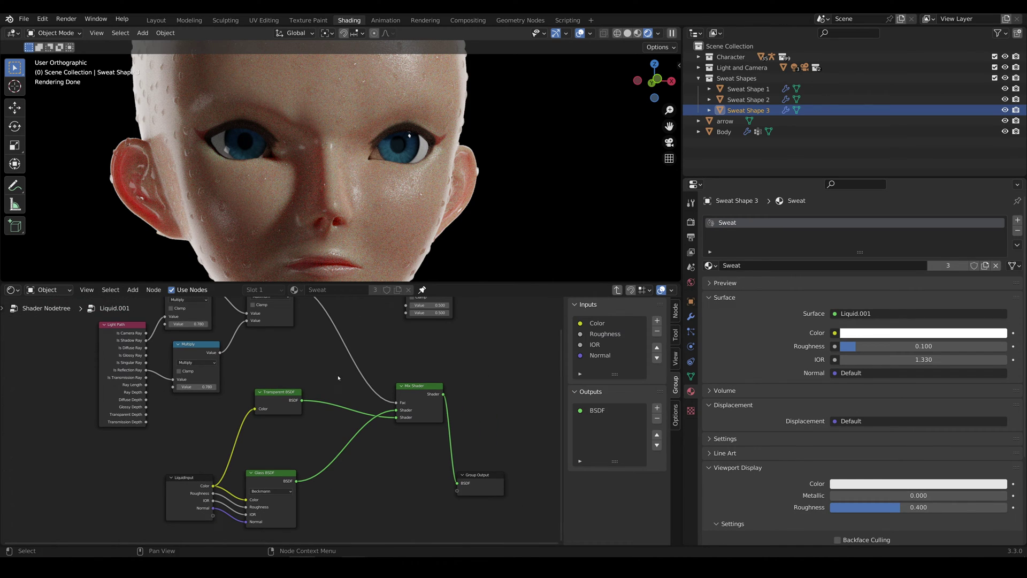
{"action": "middle_click_drag", "start_coordinate": [339, 378], "coordinate": [333, 315]}
{"action": "scroll", "coordinate": [334, 315], "scroll_direction": "up", "scroll_amount": 1}
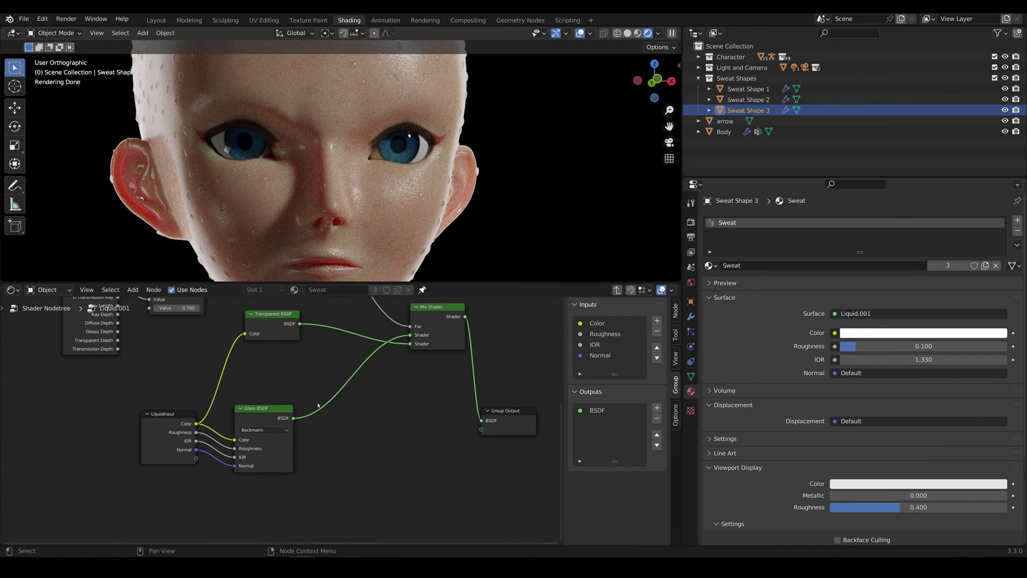
{"action": "middle_click_drag", "start_coordinate": [279, 333], "coordinate": [334, 443]}
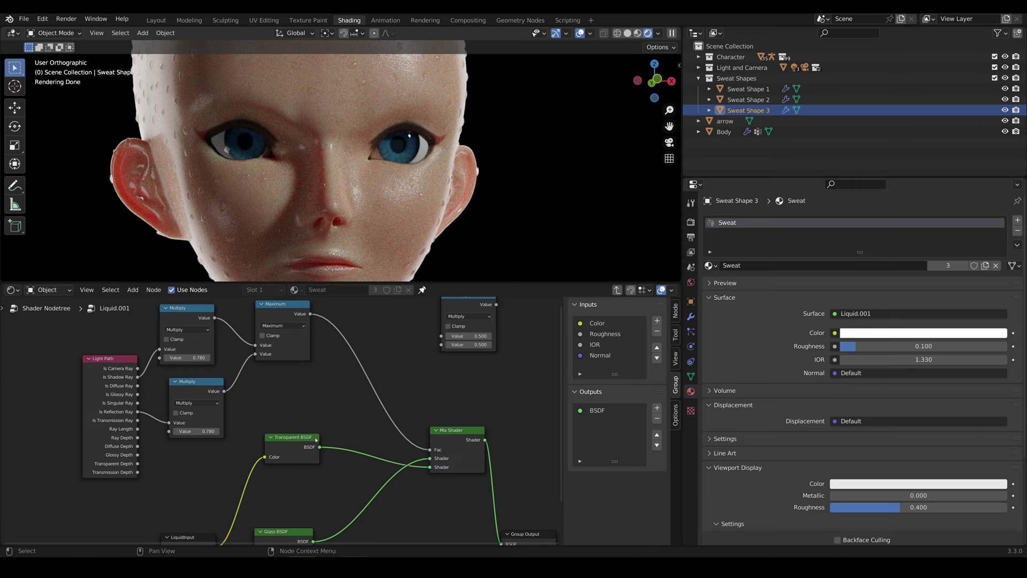
{"action": "middle_click_drag", "start_coordinate": [304, 404], "coordinate": [328, 412]}
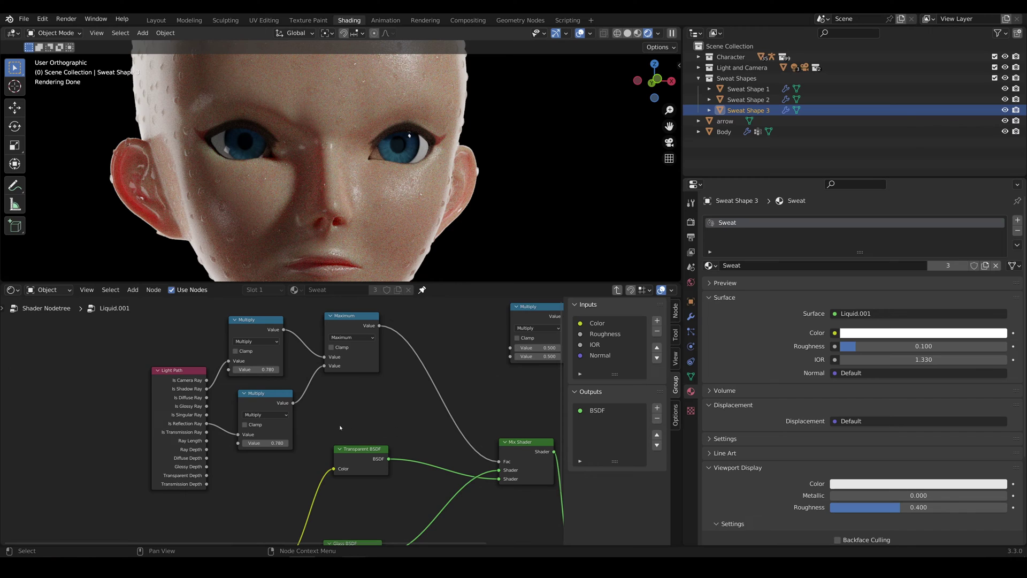
Try unlinking the Maximum node from the Mix Shader's Fac and setting Fac to 1.000, and undo both changes.
{"action": "left_click_drag", "start_coordinate": [499, 461], "coordinate": [426, 430]}
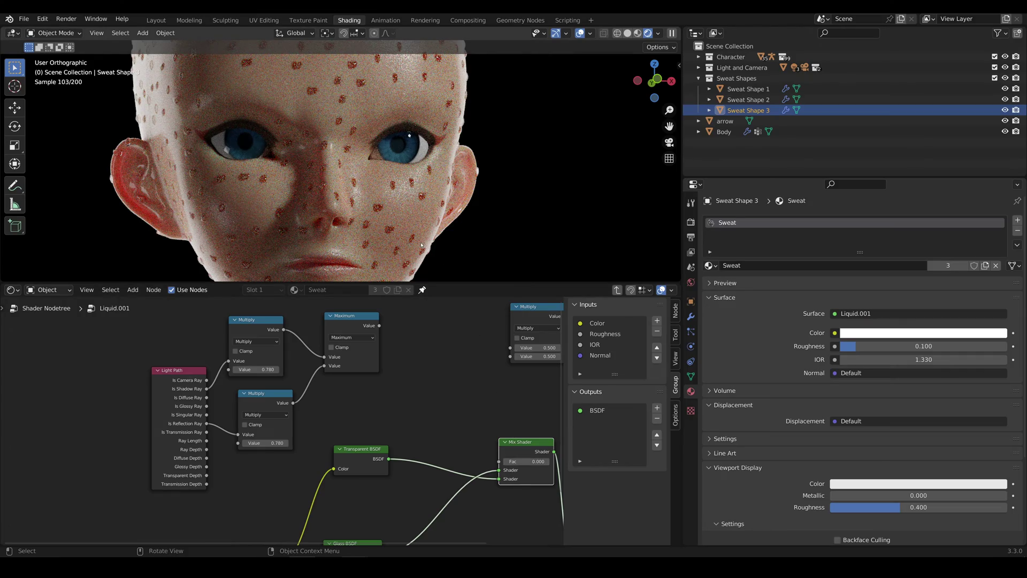
{"action": "left_click_drag", "start_coordinate": [527, 461], "coordinate": [551, 462]}
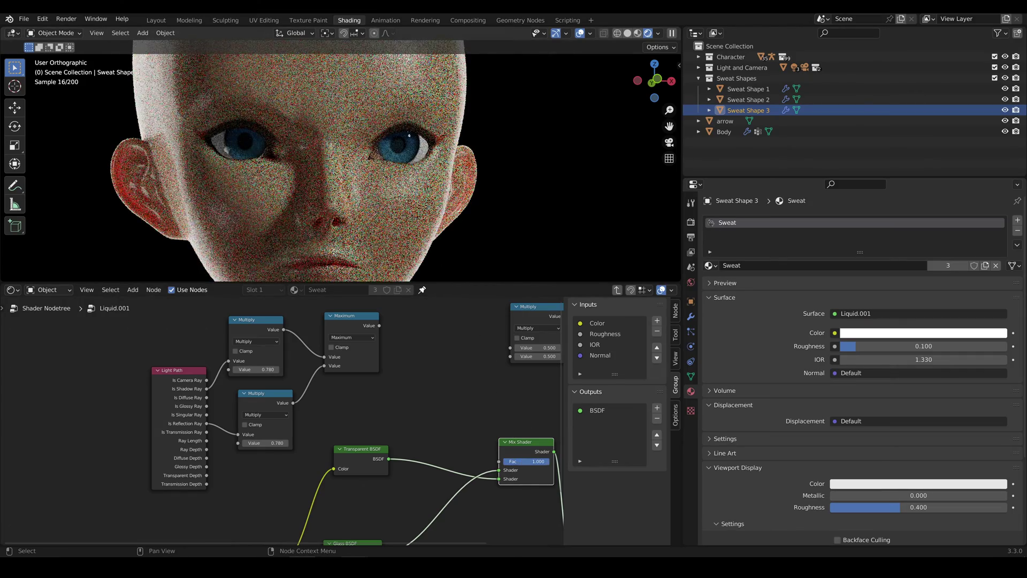
{"action": "key", "text": "ctrl+z"}
{"action": "middle_click_drag", "start_coordinate": [425, 184], "coordinate": [419, 204], "text": "shift"}
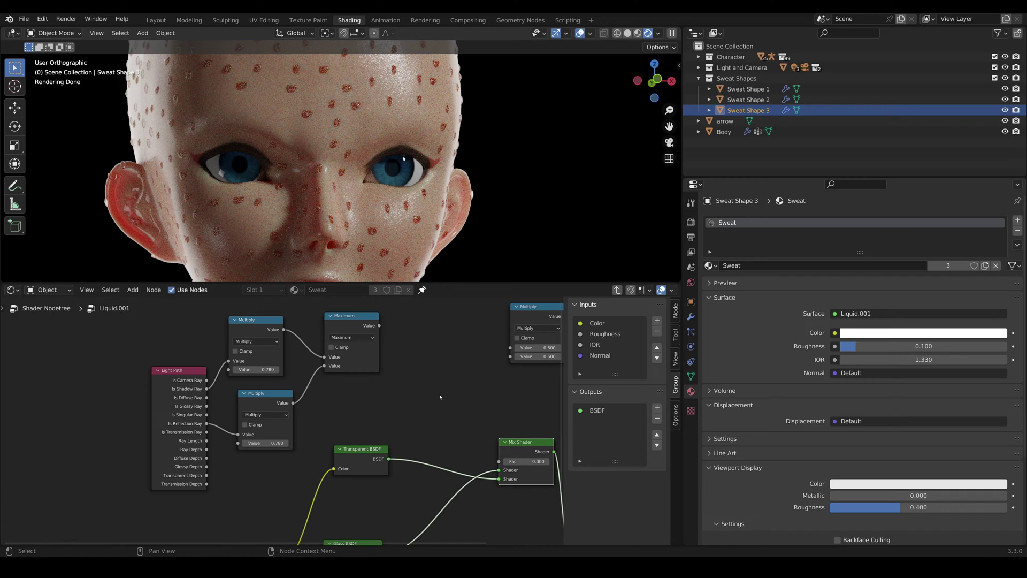
{"action": "key", "text": "ctrl"}
{"action": "key", "text": "ctrl"}
{"action": "key", "text": "ctrl+z"}
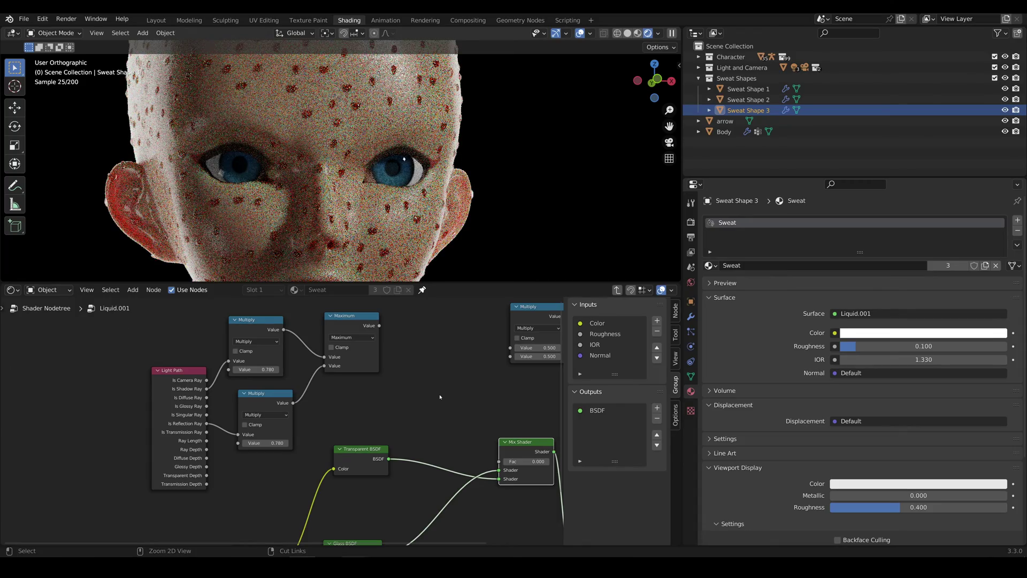
{"action": "key", "text": "ctrl+shift+z"}
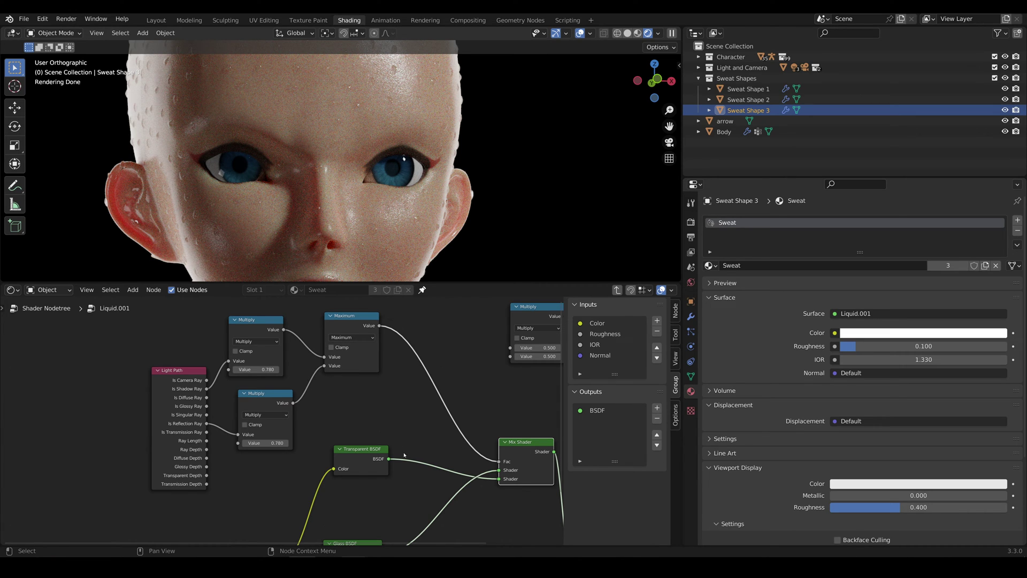
Examine the Glass and Transparent BSDF nodes and inspect the rendered sweat drops on the face from several angles.
{"action": "middle_click_drag", "start_coordinate": [410, 452], "coordinate": [361, 381]}
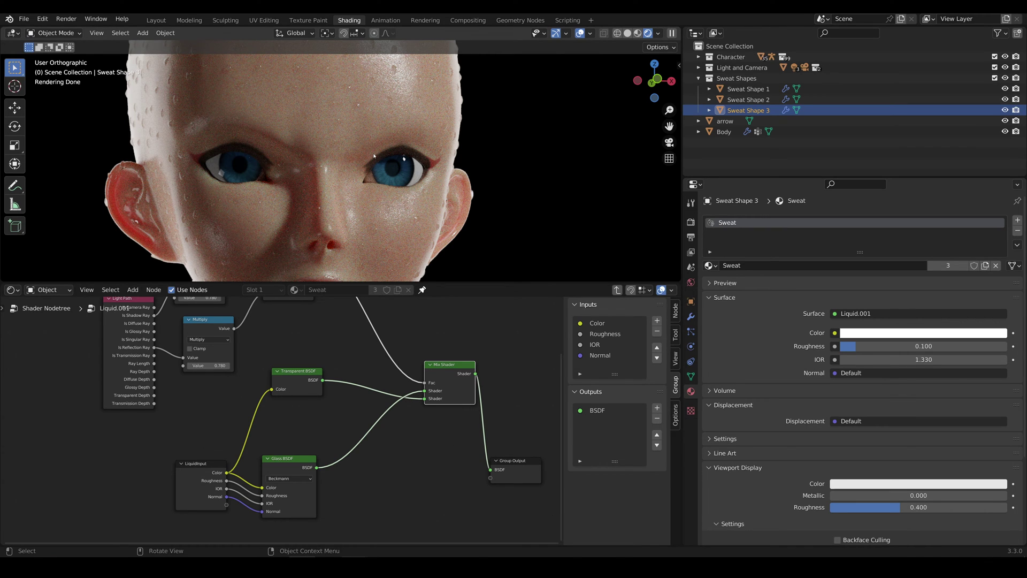
{"action": "scroll", "coordinate": [376, 159], "scroll_direction": "down", "scroll_amount": 2}
{"action": "middle_click_drag", "start_coordinate": [377, 159], "coordinate": [355, 196]}
{"action": "scroll", "coordinate": [356, 197], "scroll_direction": "up", "scroll_amount": 3}
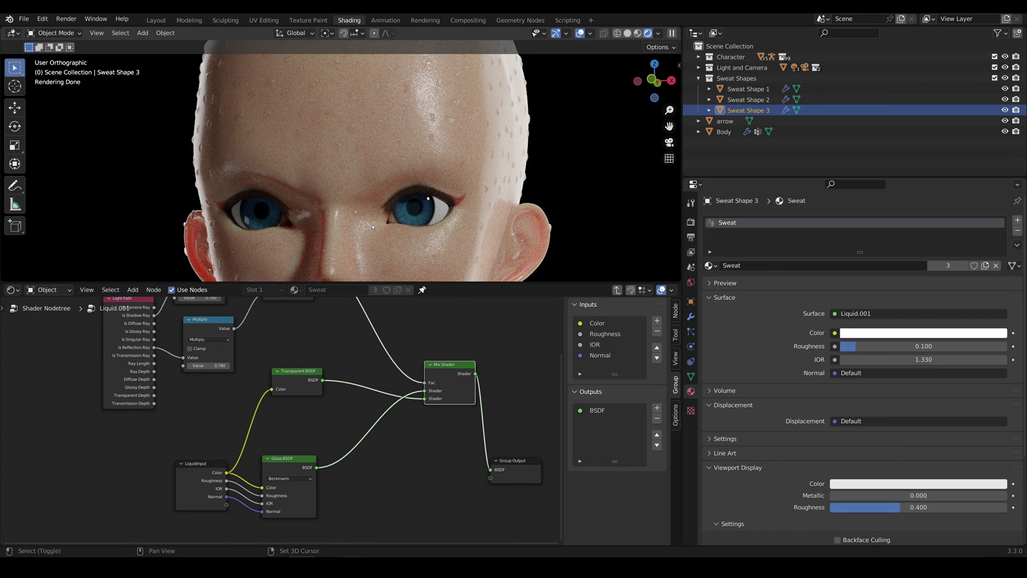
{"action": "middle_click_drag", "start_coordinate": [373, 220], "coordinate": [381, 198]}
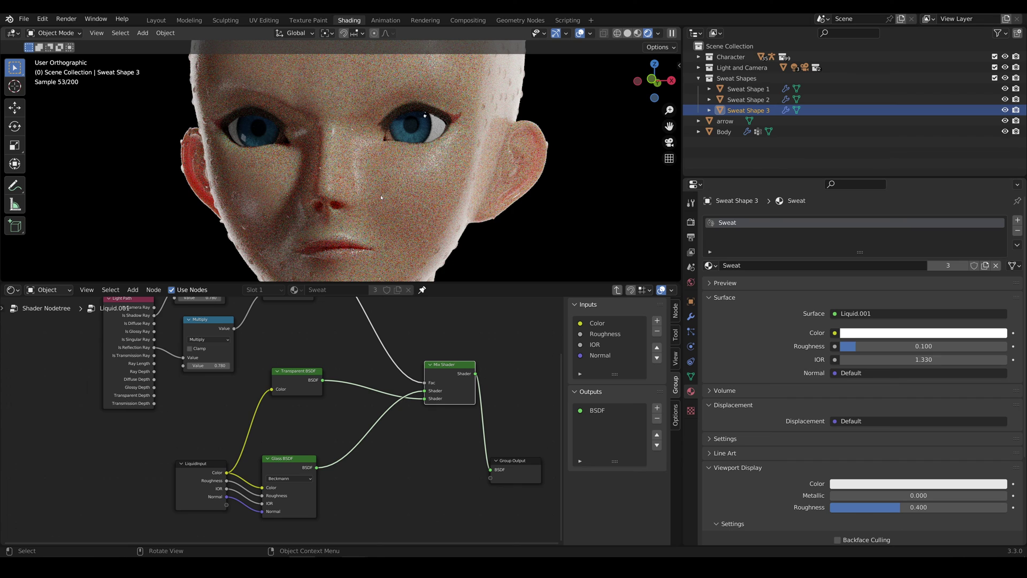